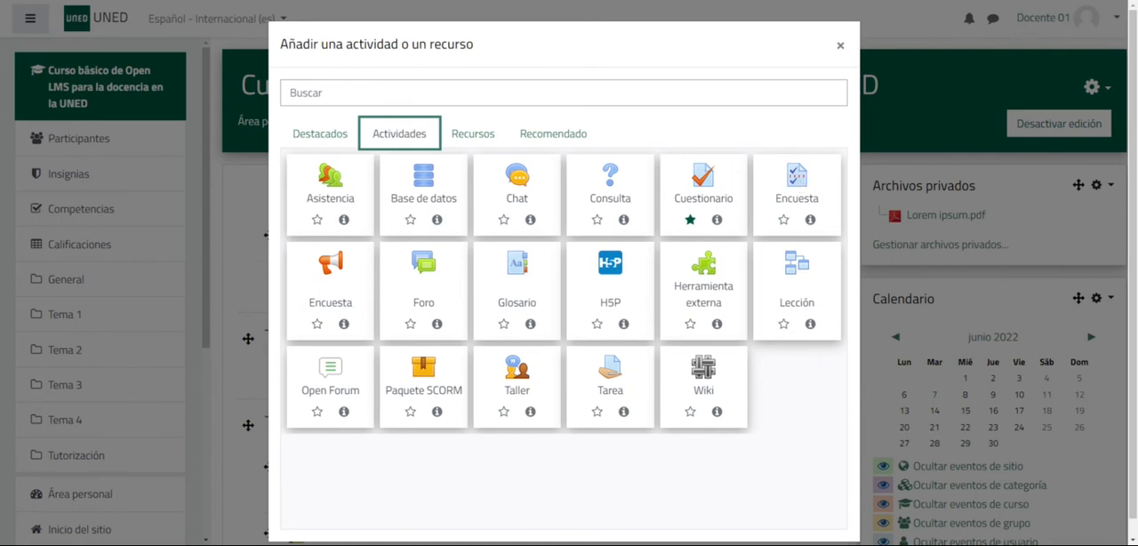
# - Add a new Encuesta activity to Tema 1 and name it "Encuesta de satisfacción"
pyautogui.click(796, 186)
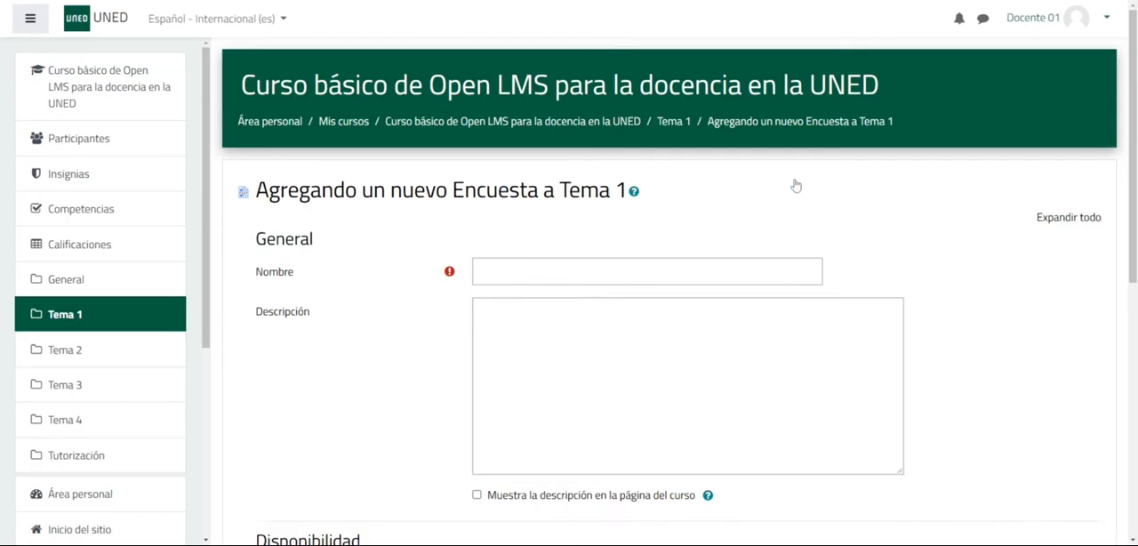
pyautogui.click(578, 271)
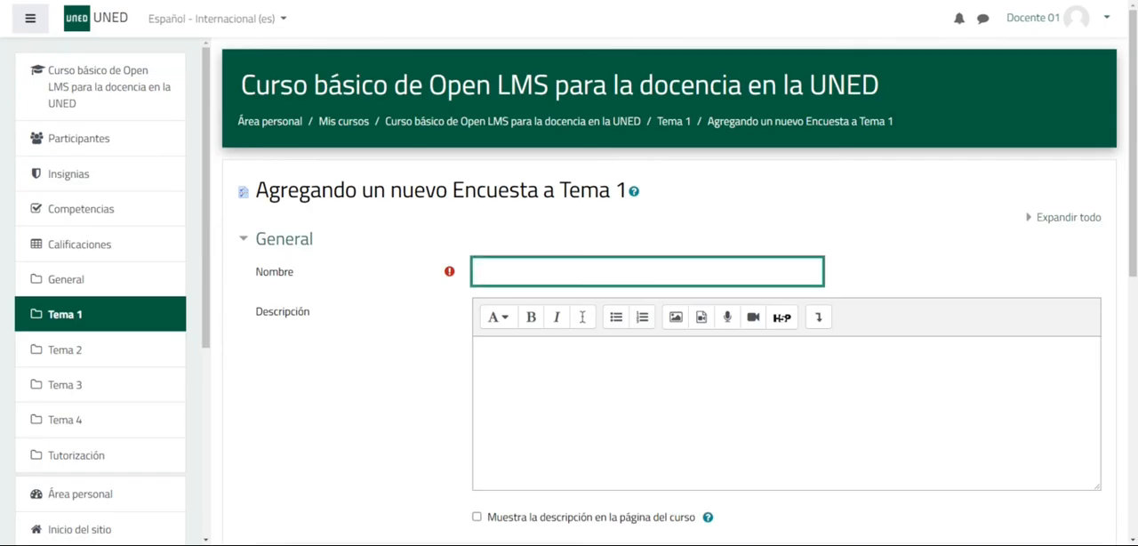
pyautogui.write('Encuesta de satisfacción')
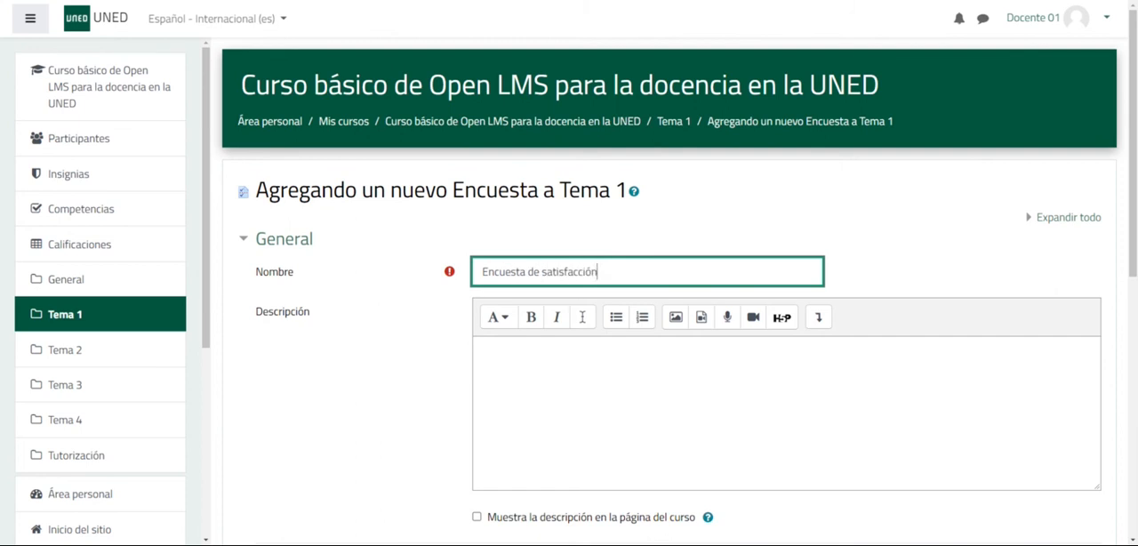
# - Expand the Disponibilidad section and review the opening date and response deadline settings
pyautogui.click(688, 382)
pyautogui.scroll(-2, 688, 382)
pyautogui.scroll(-3, 381, 360)
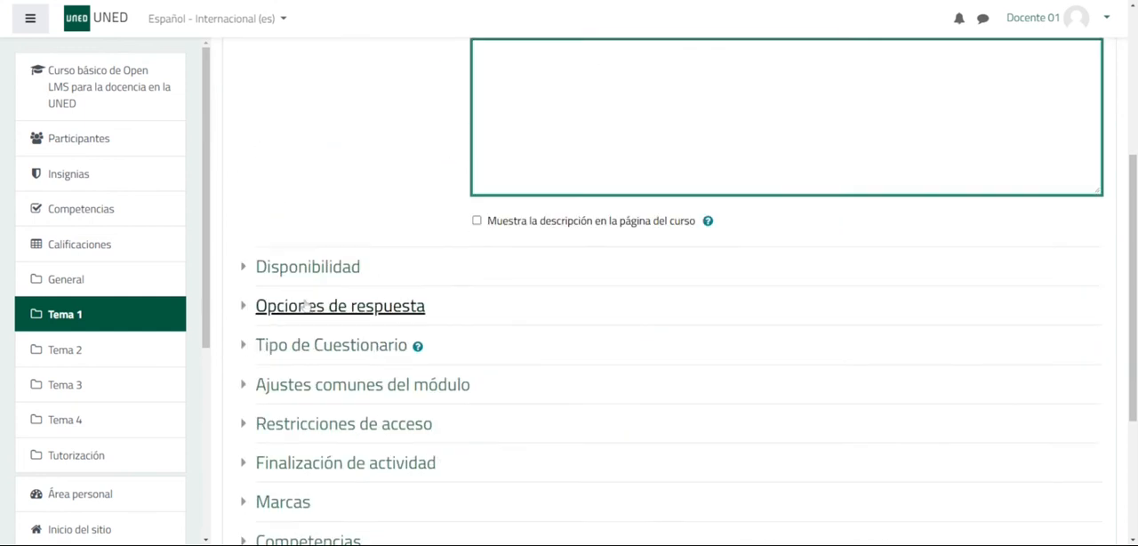
pyautogui.click(242, 268)
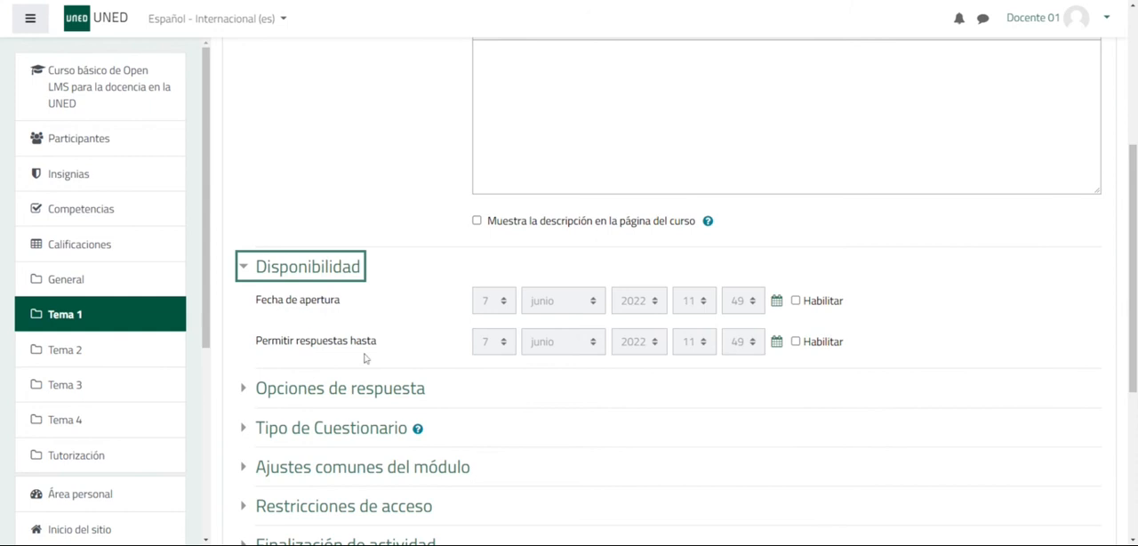
pyautogui.scroll(-2, 351, 325)
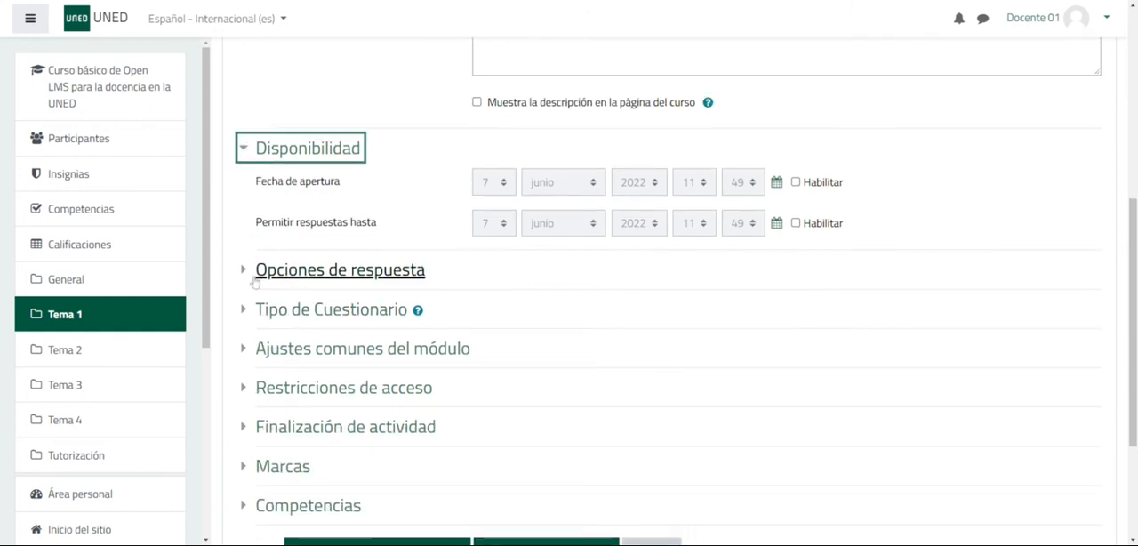
# - In the response options, set the participation frequency to "responder una sola vez"
pyautogui.click(242, 270)
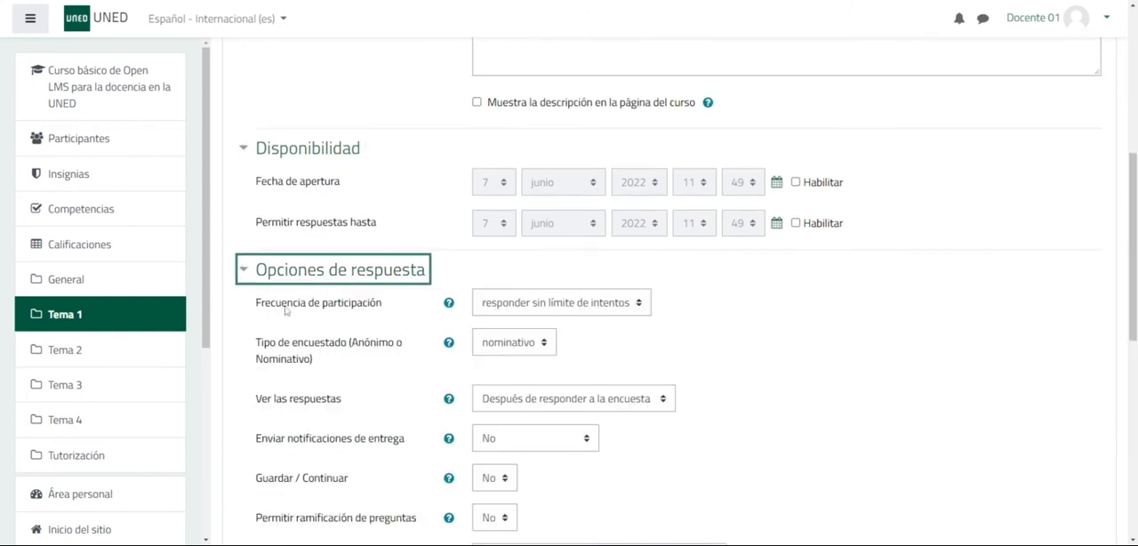
pyautogui.click(640, 303)
pyautogui.click(601, 321)
pyautogui.click(575, 358)
pyautogui.click(611, 304)
pyautogui.click(575, 383)
pyautogui.click(620, 308)
pyautogui.click(605, 323)
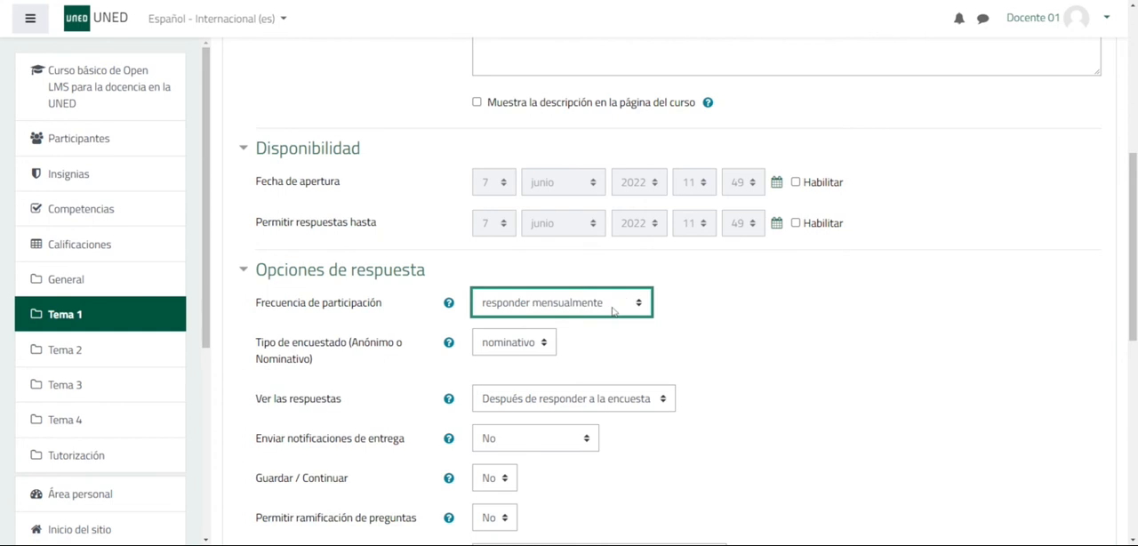
pyautogui.click(559, 343)
pyautogui.click(713, 336)
# - Set the respondent type to "anónimo"
pyautogui.scroll(-2, 718, 340)
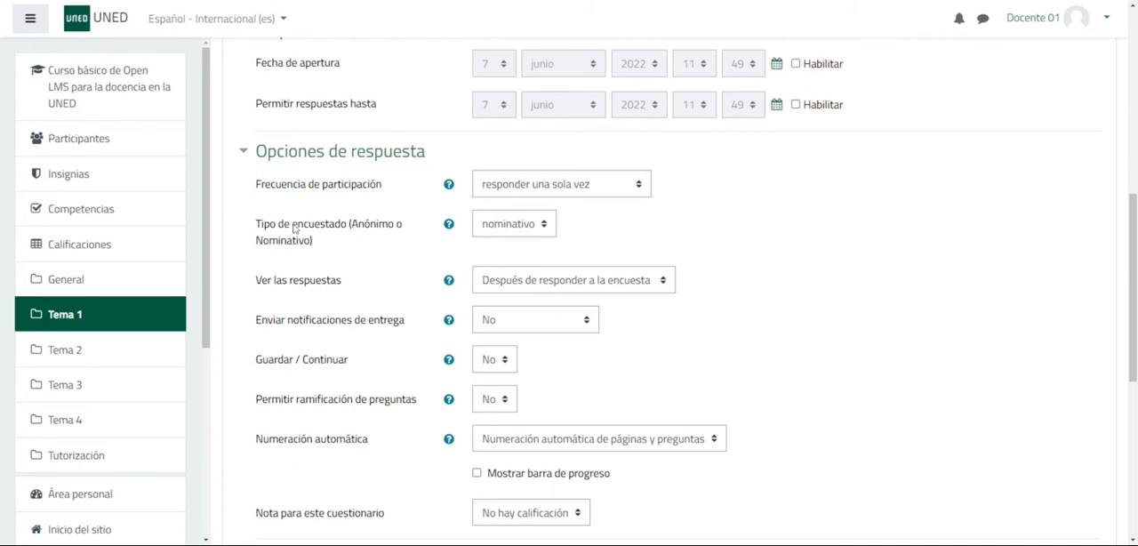
pyautogui.click(525, 233)
pyautogui.click(509, 265)
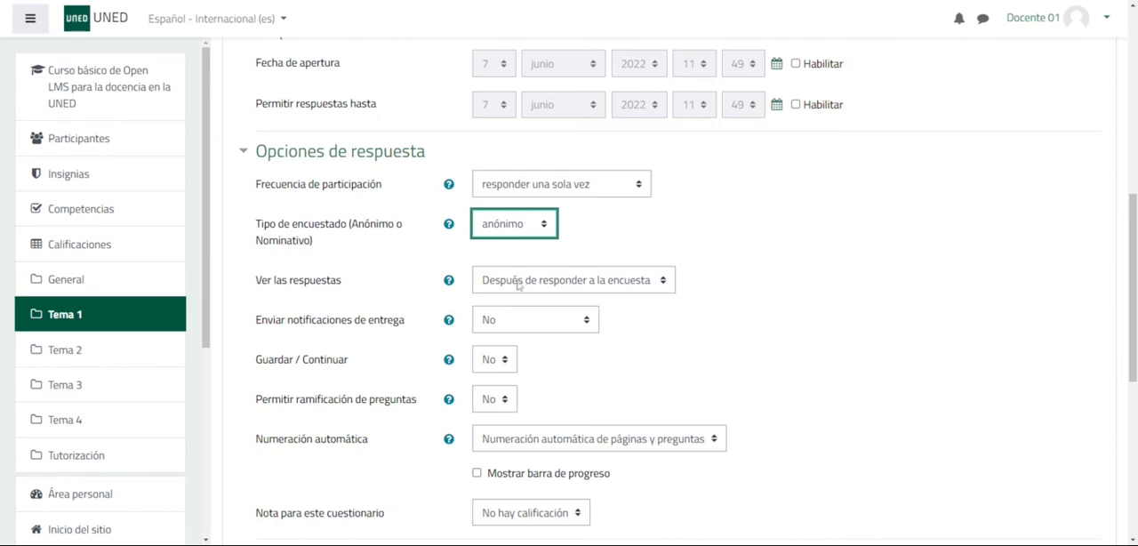
# - Make the responses viewable "Después de que la encuesta se cierre"
pyautogui.click(564, 283)
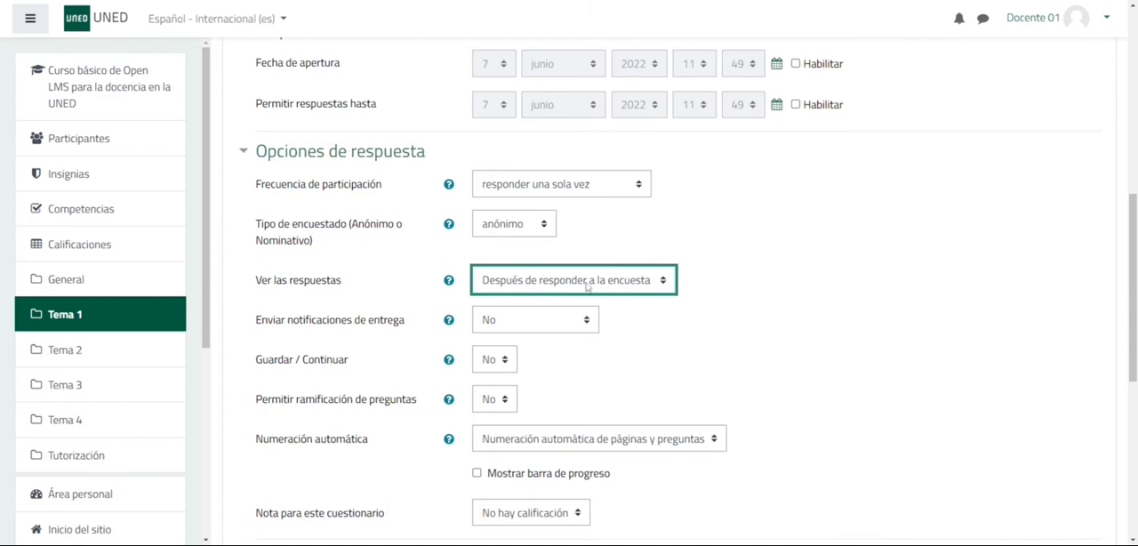
pyautogui.press('Down')
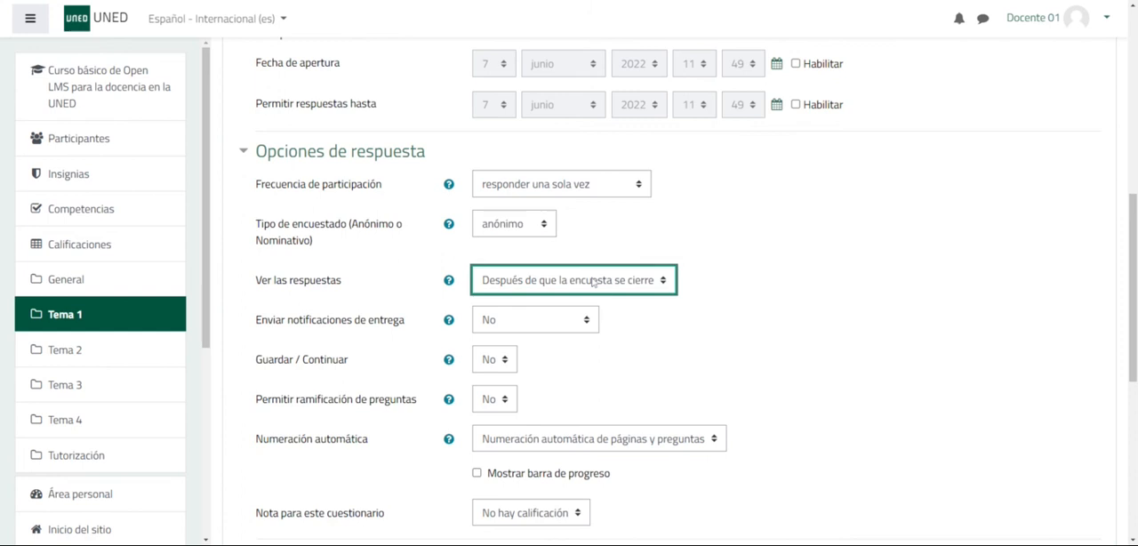
pyautogui.press('Down')
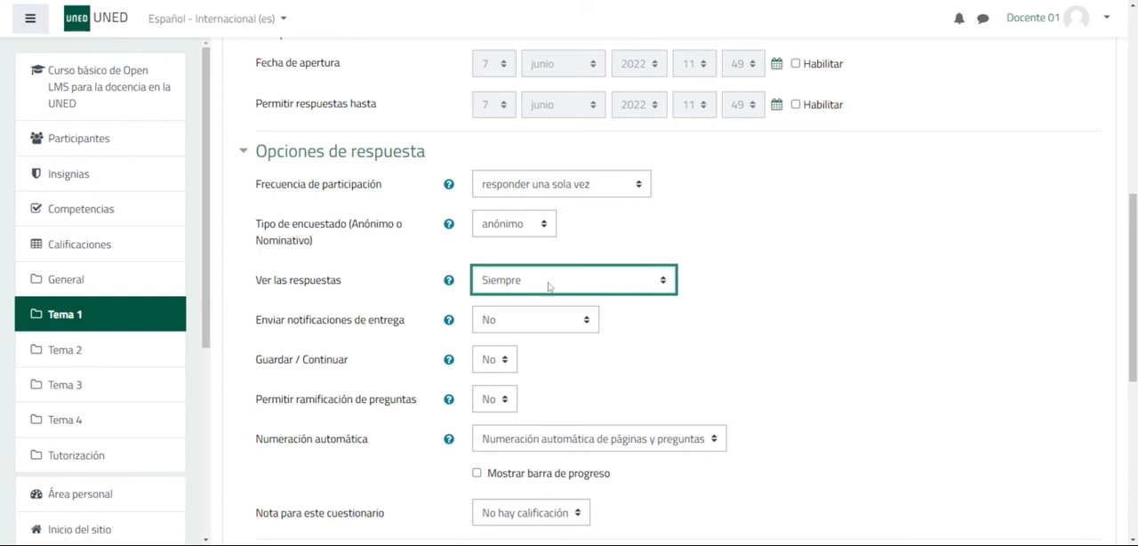
pyautogui.press('Down')
pyautogui.click(553, 318)
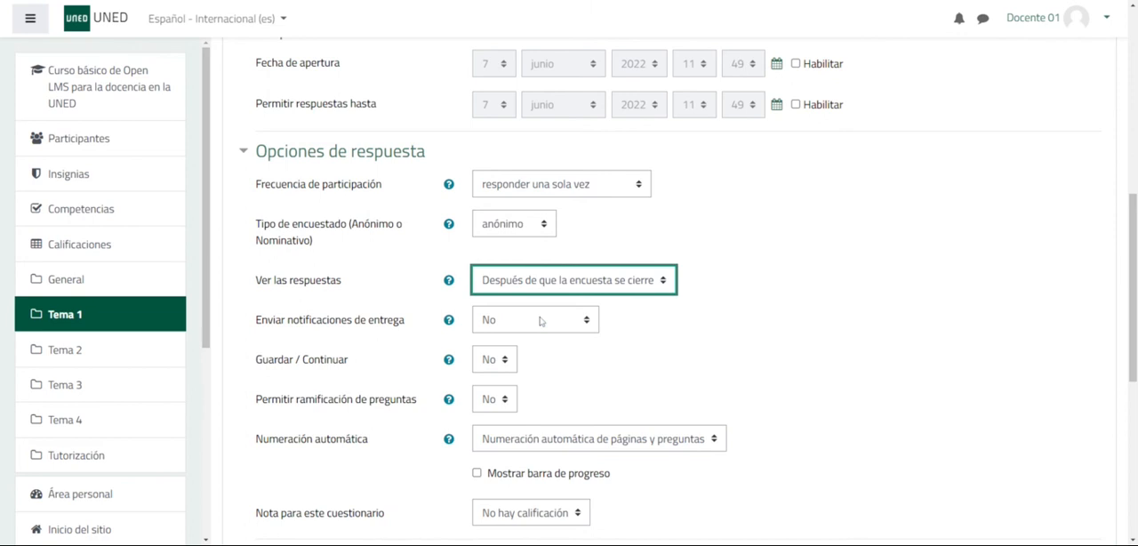
# - Try the submission notification option "Respuesta completa" and set the field back to No
pyautogui.press('Tab')
pyautogui.press('Down')
pyautogui.press('Down')
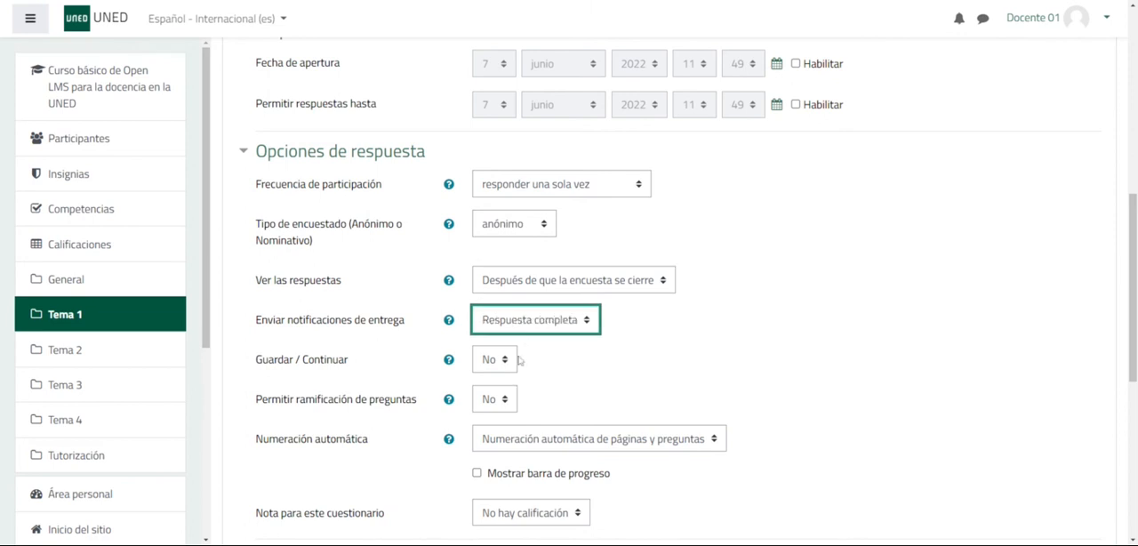
pyautogui.click(513, 339)
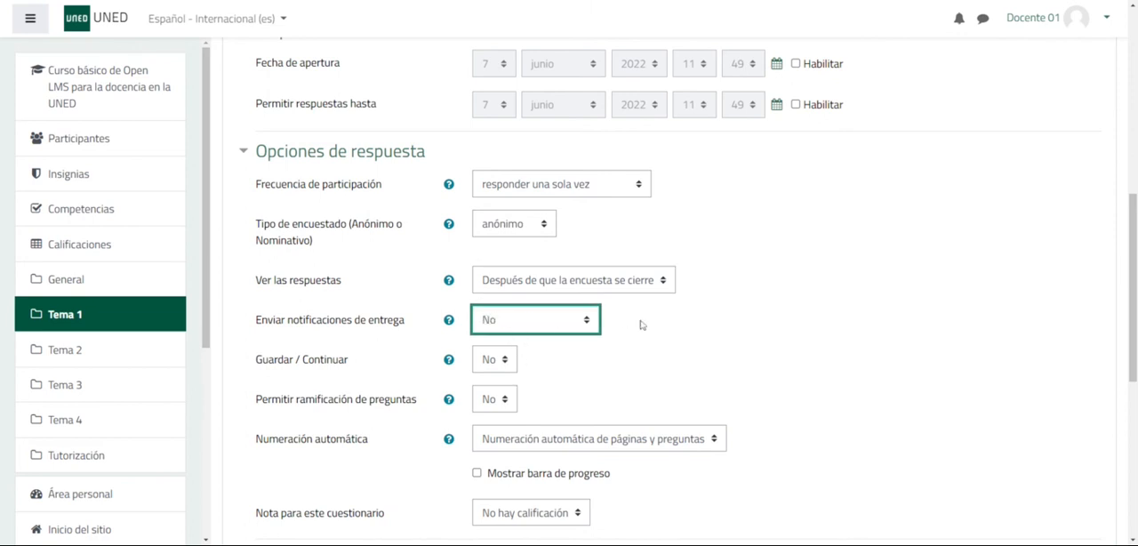
pyautogui.click(659, 345)
# - Read the help text for the Guardar / Continuar option
pyautogui.scroll(-2, 658, 345)
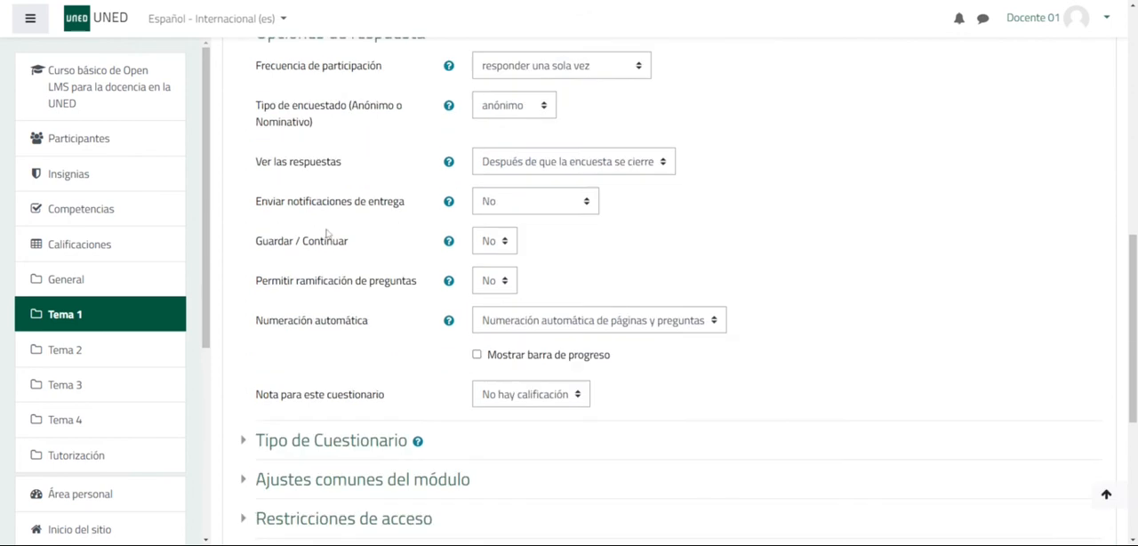
pyautogui.click(449, 241)
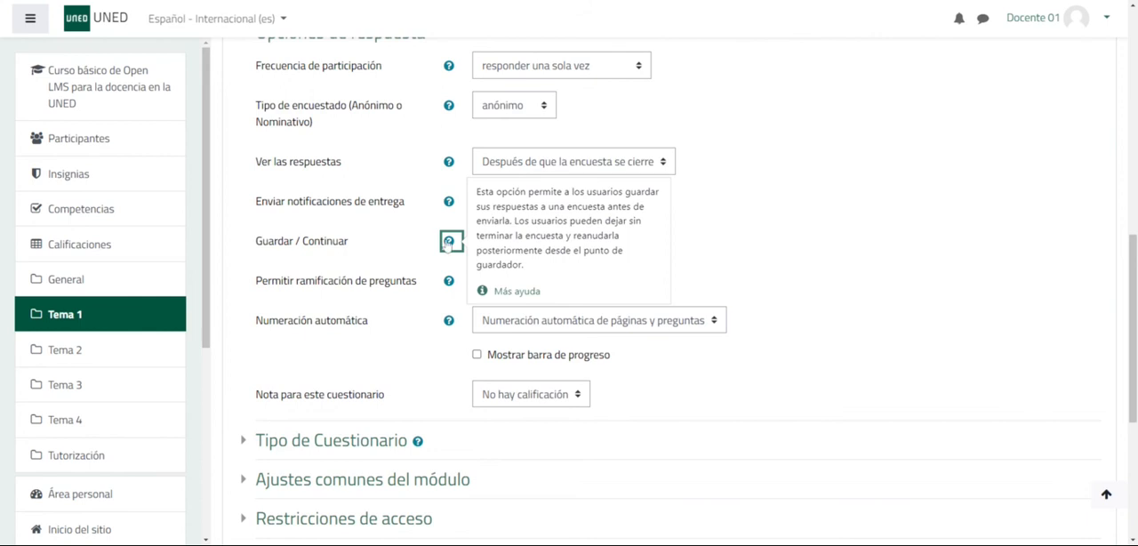
pyautogui.click(742, 236)
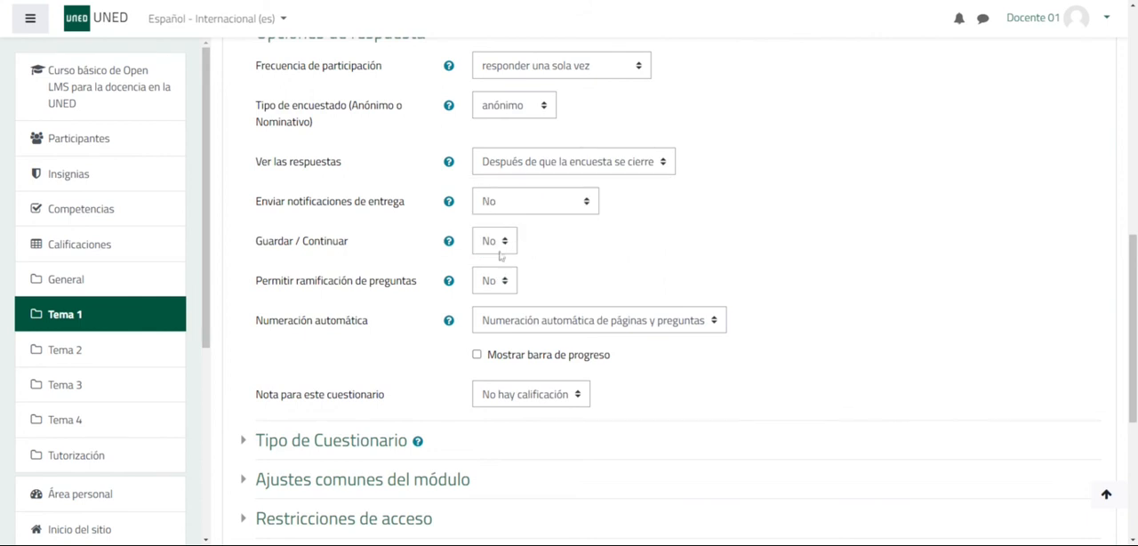
# - Read the help on question branching and set Permitir ramificación de preguntas to Sí
pyautogui.scroll(-2, 326, 242)
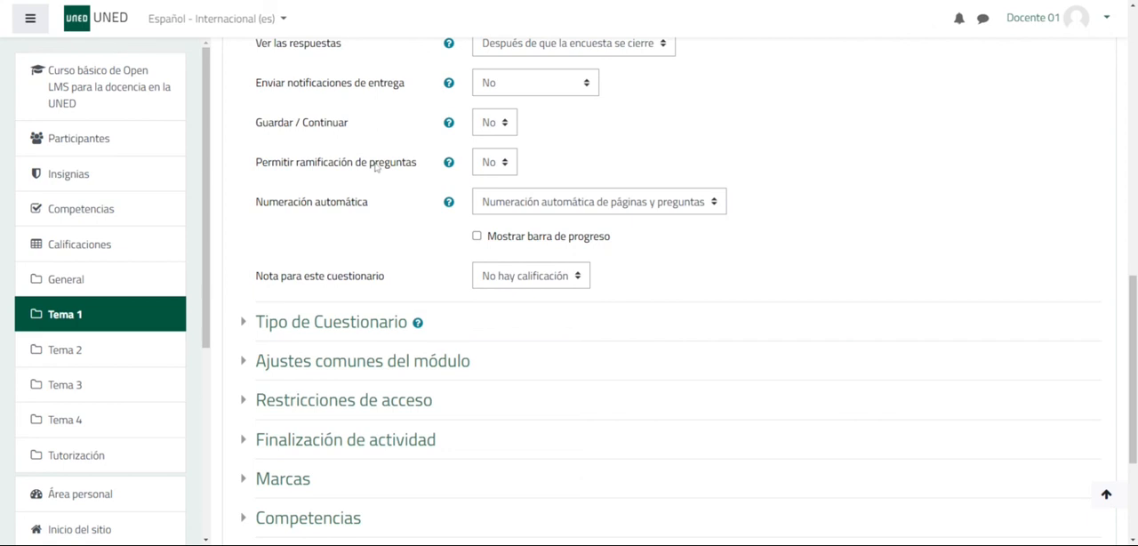
pyautogui.click(449, 163)
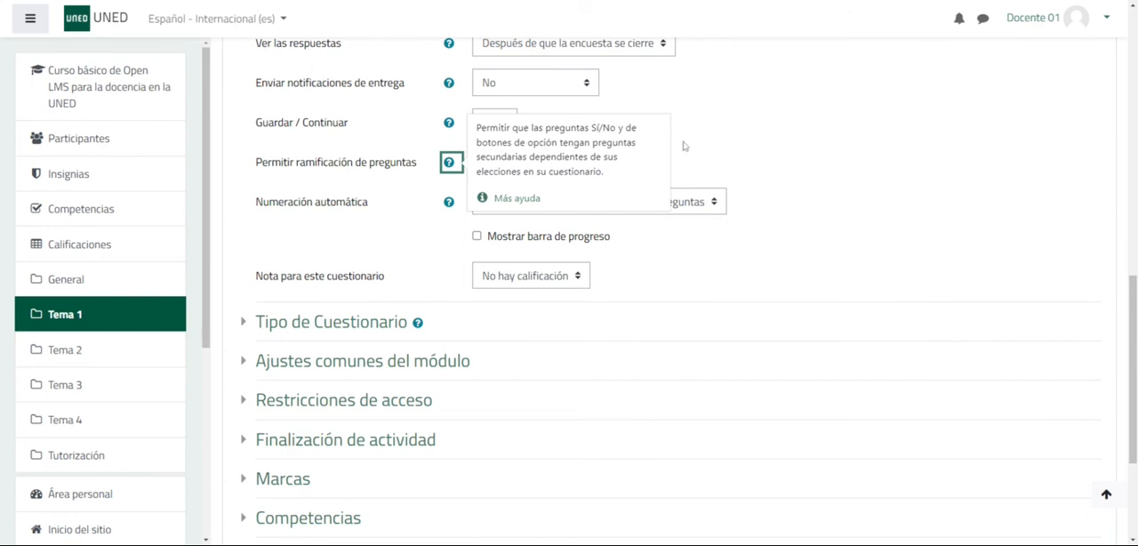
pyautogui.click(747, 137)
pyautogui.click(500, 165)
pyautogui.click(499, 207)
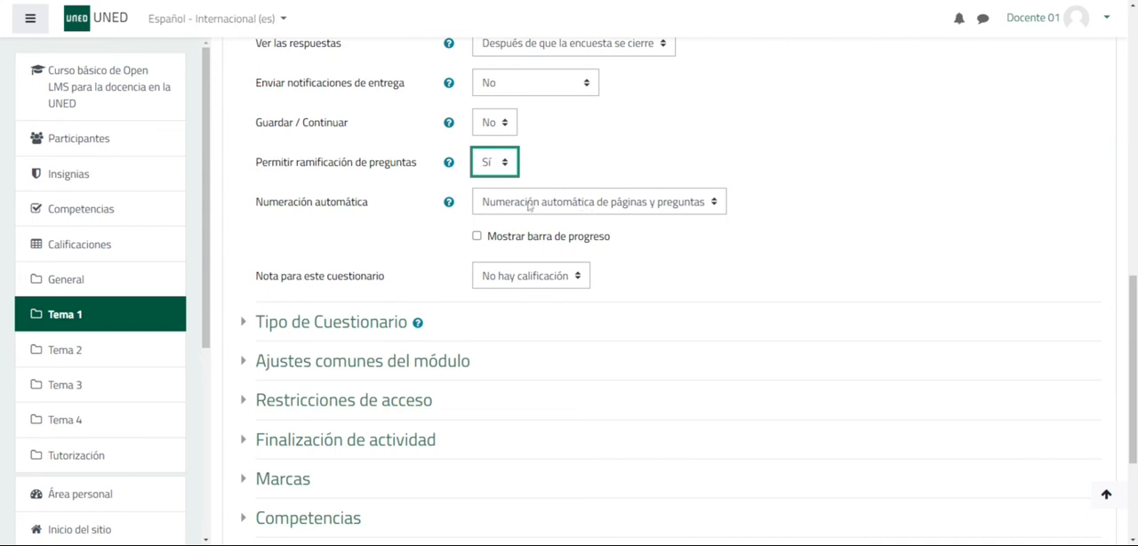
# - Go through the automatic numbering options, keep "Numeración automática de páginas y preguntas", and enable the progress bar
pyautogui.click(616, 202)
pyautogui.click(603, 266)
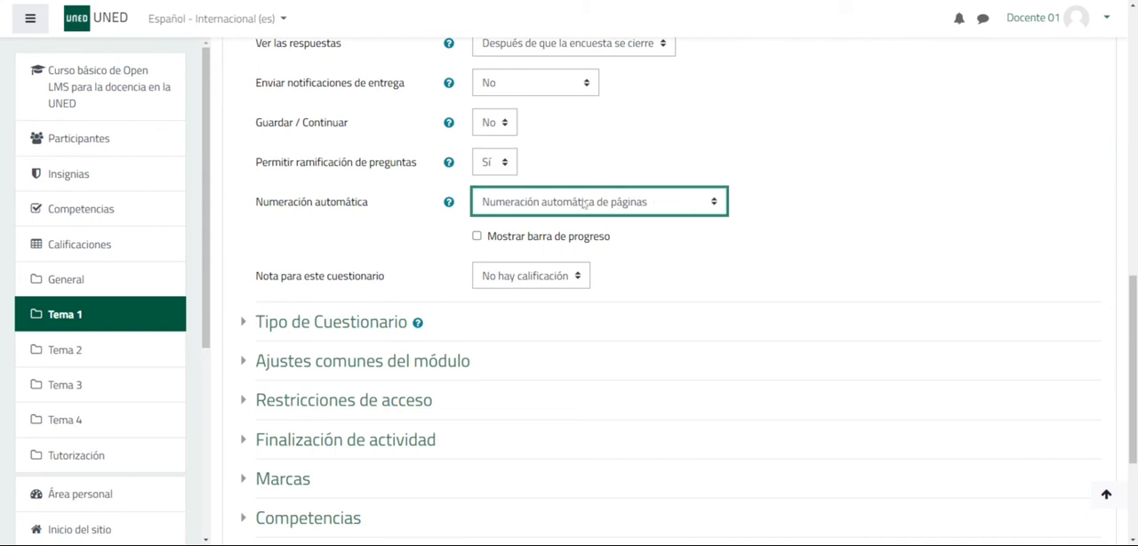
pyautogui.click(587, 246)
pyautogui.click(604, 206)
pyautogui.click(600, 222)
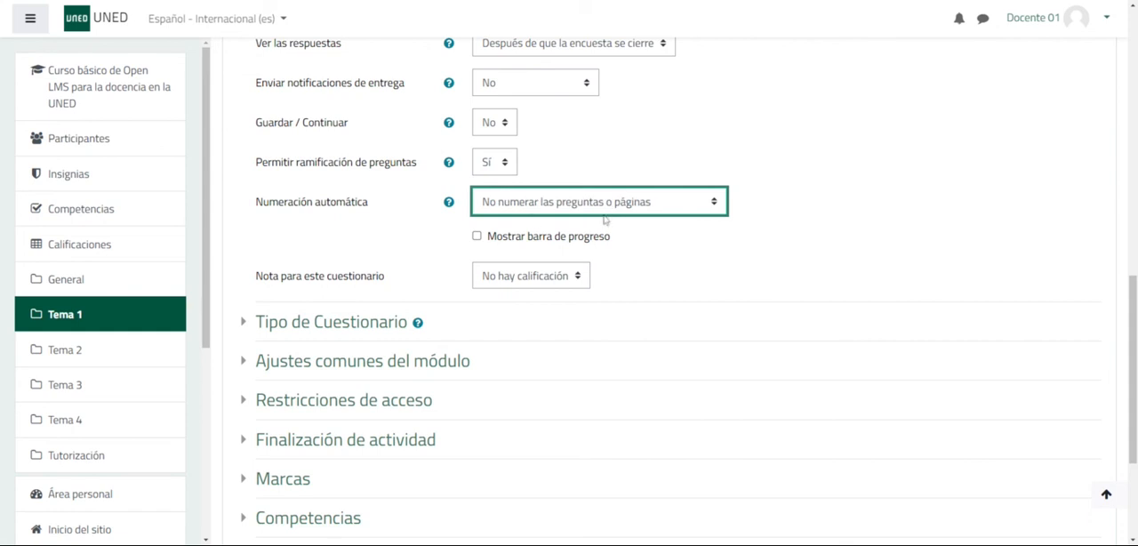
pyautogui.click(568, 277)
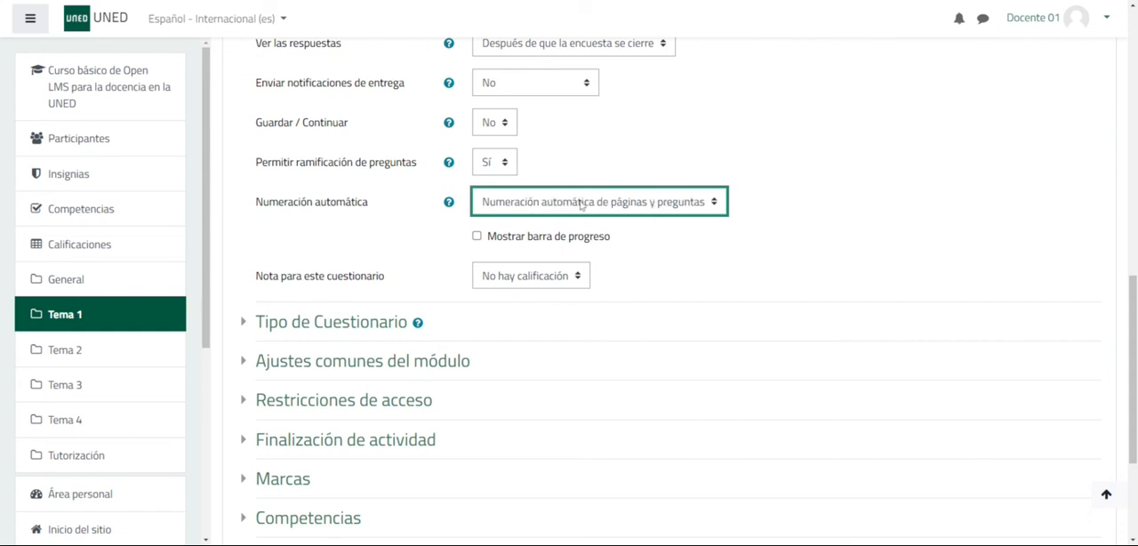
pyautogui.click(478, 237)
# - Go through the grade options for the questionnaire and leave it at "No hay calificación"
pyautogui.scroll(-2, 748, 243)
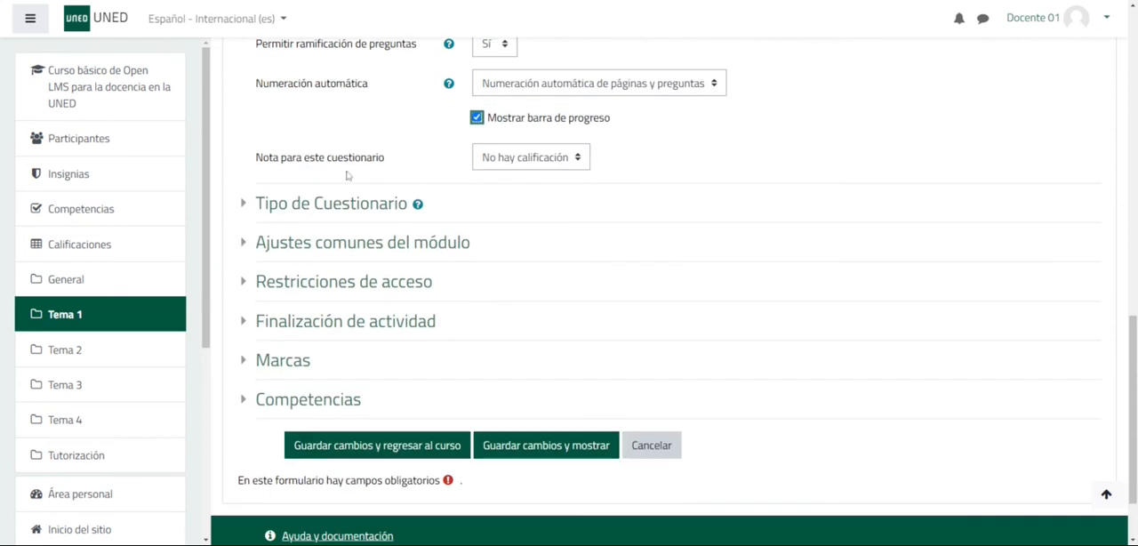
pyautogui.click(558, 166)
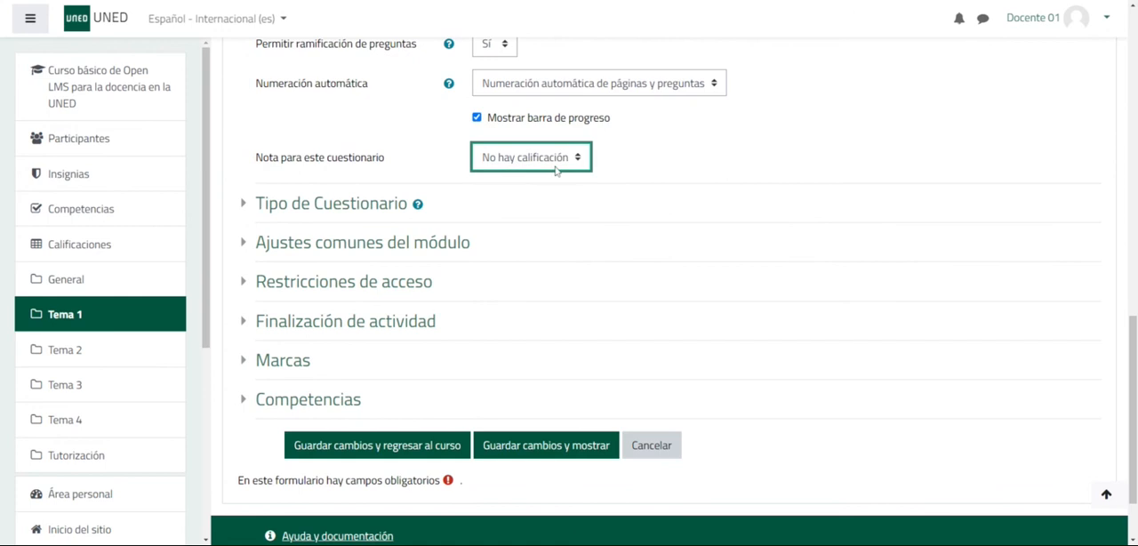
pyautogui.click(533, 200)
pyautogui.press('Down')
pyautogui.press('Down')
pyautogui.press('Down')
pyautogui.press('Home')
pyautogui.click(646, 160)
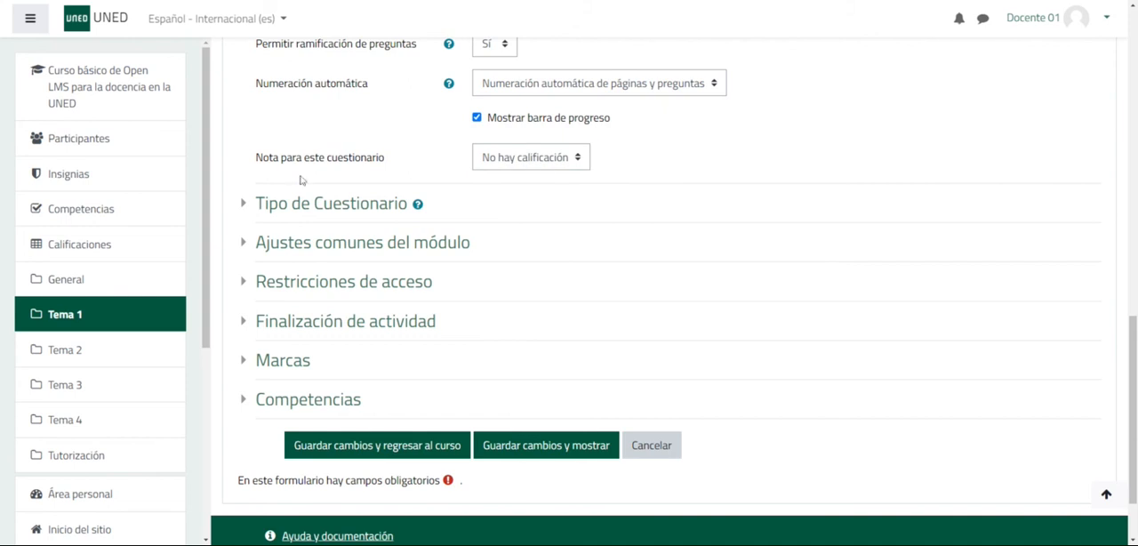
# - Expand and review the Tipo de Cuestionario and Ajustes comunes del módulo sections
pyautogui.click(245, 204)
pyautogui.scroll(-1, 245, 205)
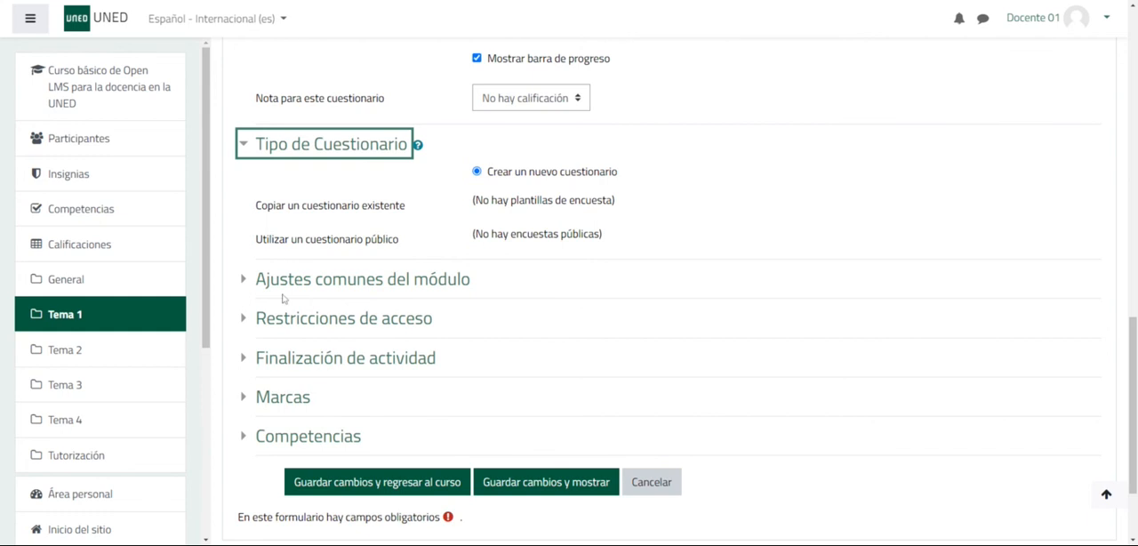
pyautogui.click(245, 281)
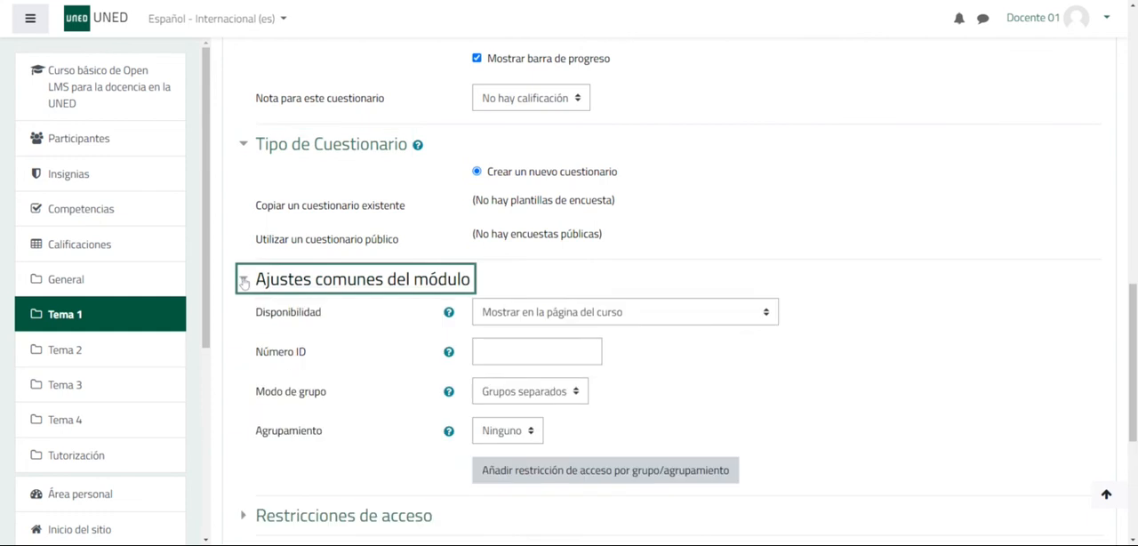
pyautogui.scroll(-2, 266, 267)
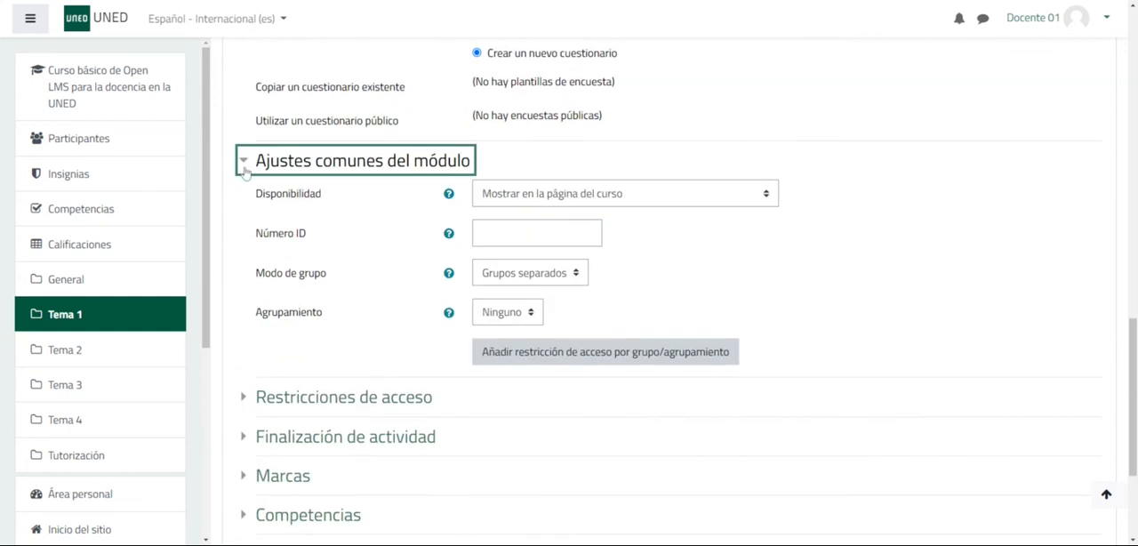
# - Expand Restricciones de acceso and examine the available restriction types without adding one
pyautogui.scroll(-2, 298, 291)
pyautogui.click(242, 220)
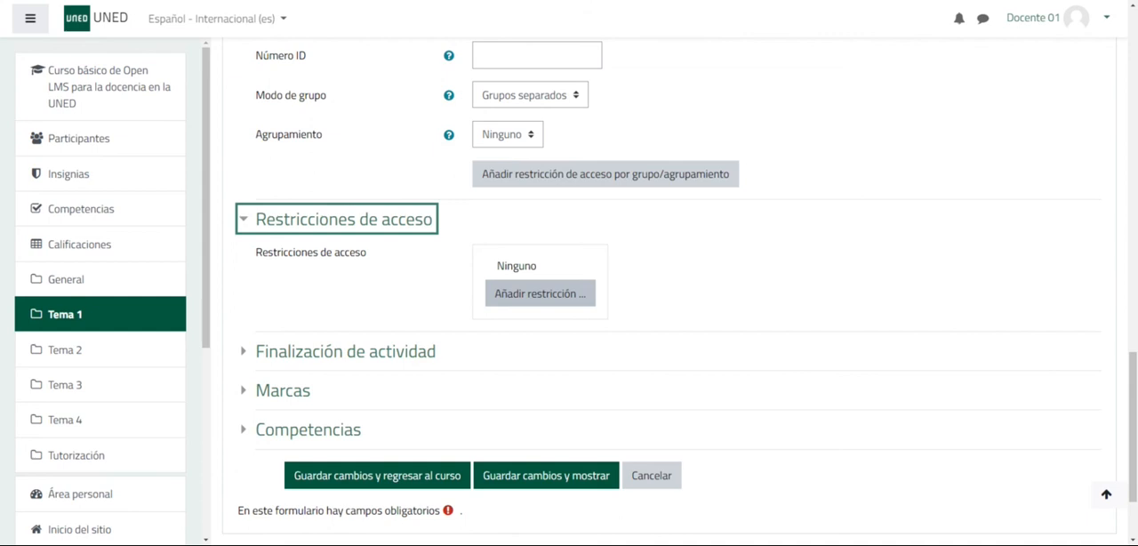
pyautogui.click(528, 304)
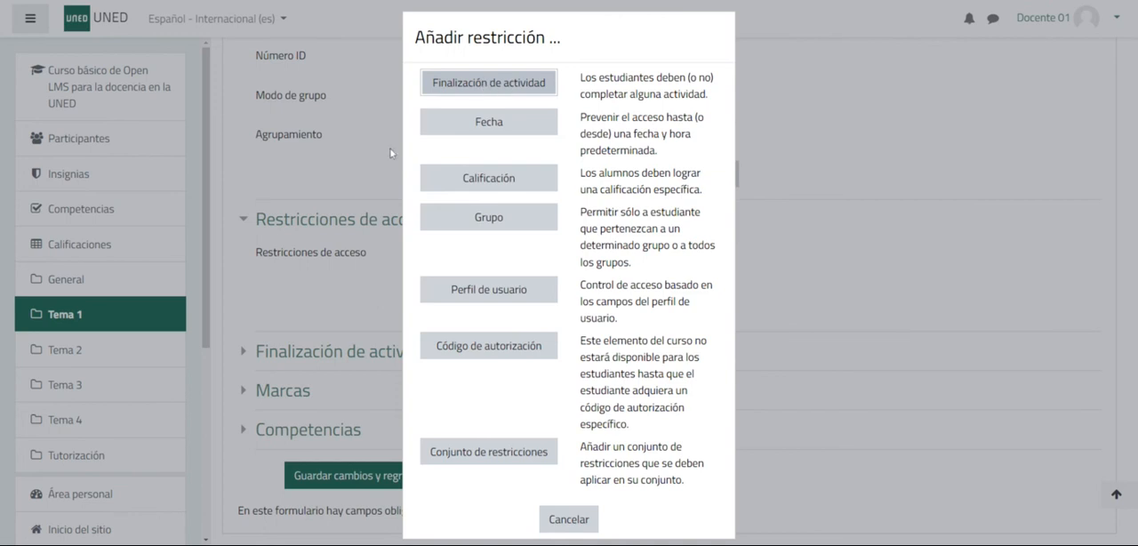
pyautogui.click(335, 277)
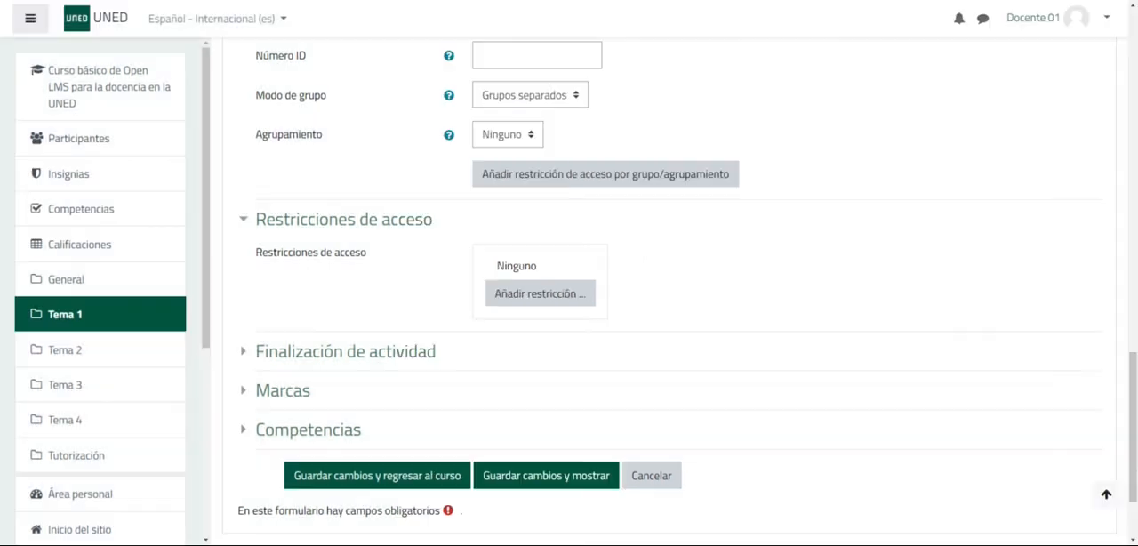
# - Set completion tracking to "Mostrar la actividad como completada cuando se cumplan las condiciones" and require participants to submit the survey to complete it
pyautogui.click(244, 351)
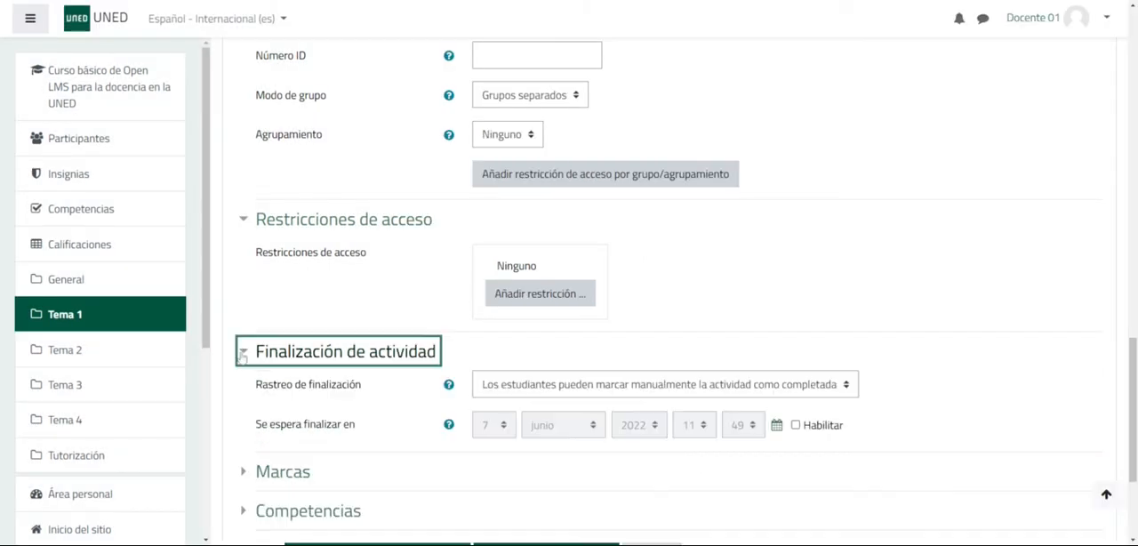
pyautogui.scroll(-3, 302, 316)
pyautogui.click(564, 268)
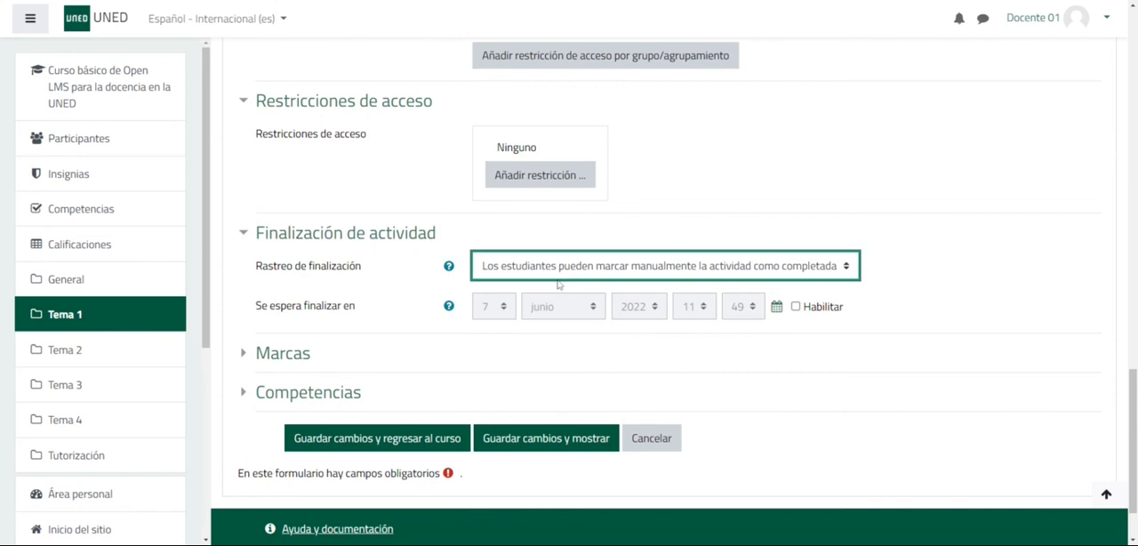
pyautogui.click(551, 330)
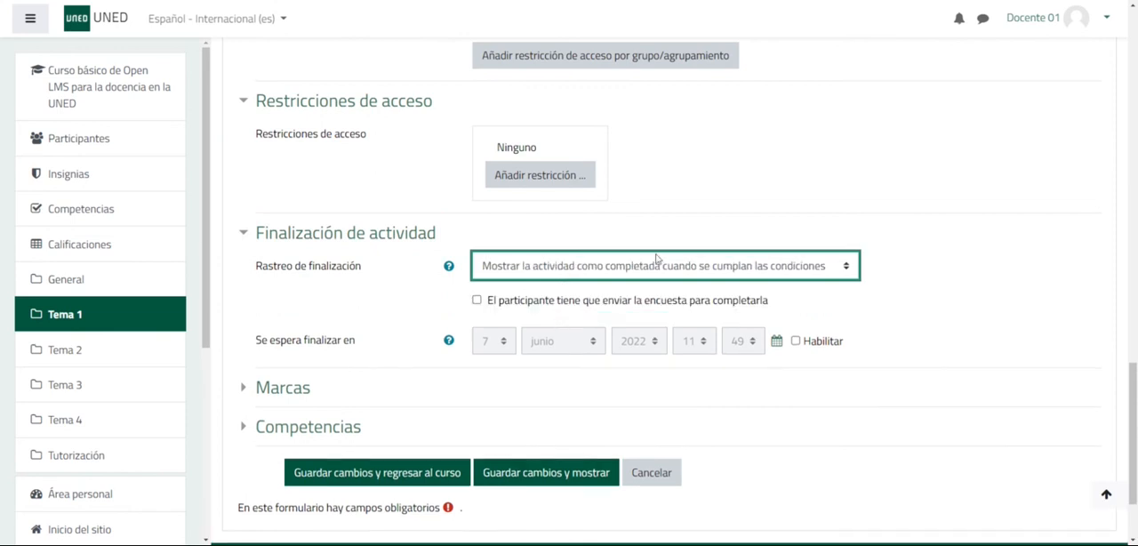
pyautogui.click(477, 302)
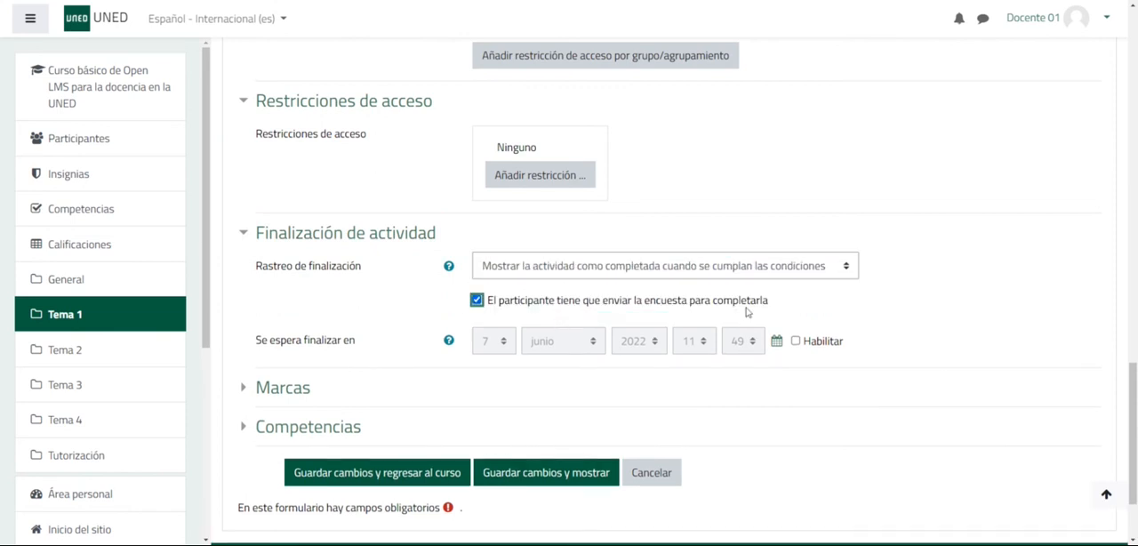
# - Save the questionnaire settings, display the activity, and open its page for adding questions
pyautogui.scroll(-1, 267, 388)
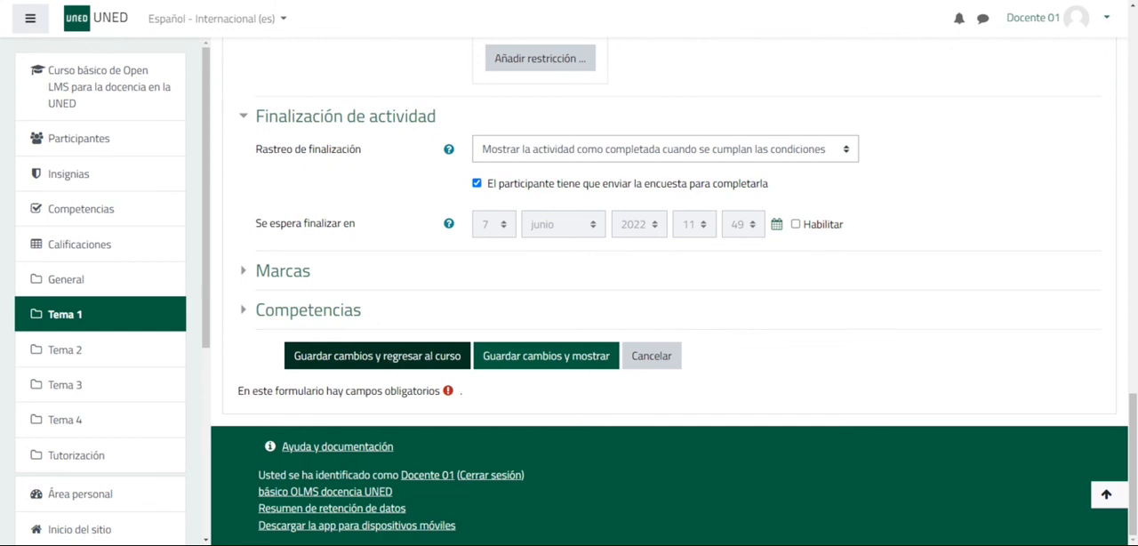
pyautogui.click(531, 359)
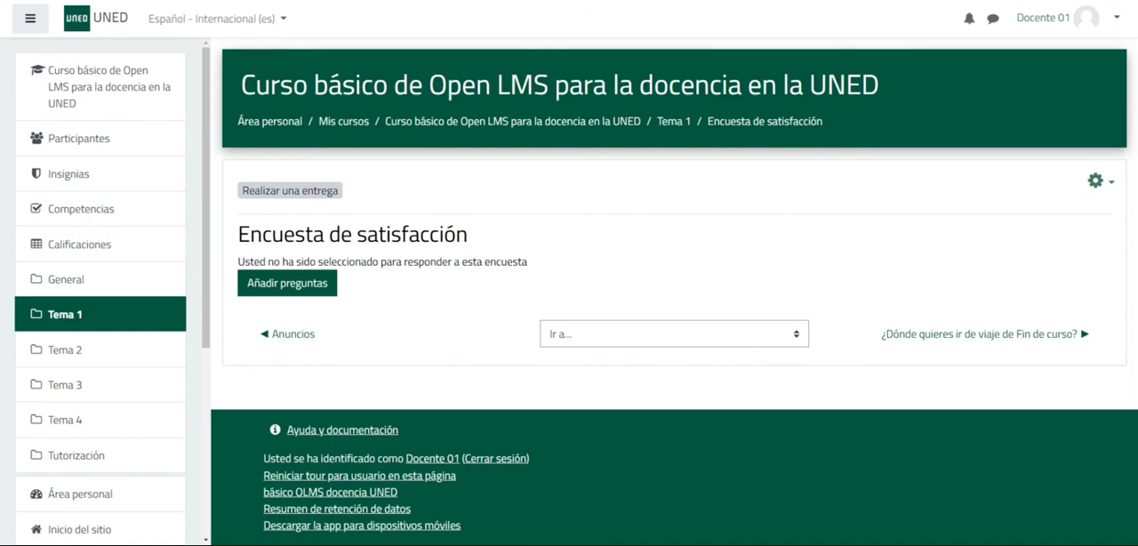
pyautogui.click(301, 288)
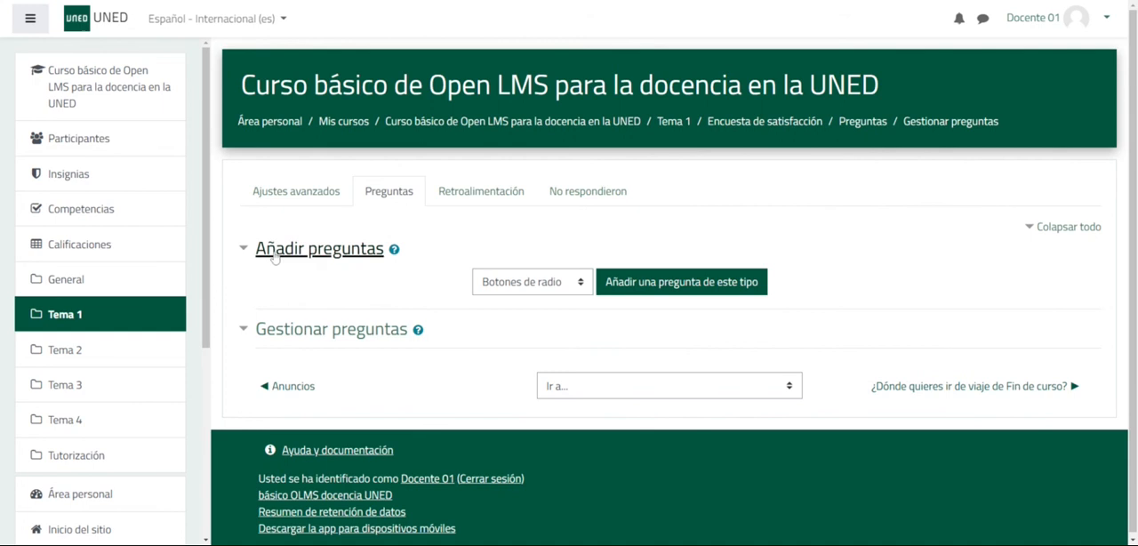
# - Go through the available question types, choose Comprobar Casillas, and start adding a question of that type
pyautogui.click(582, 283)
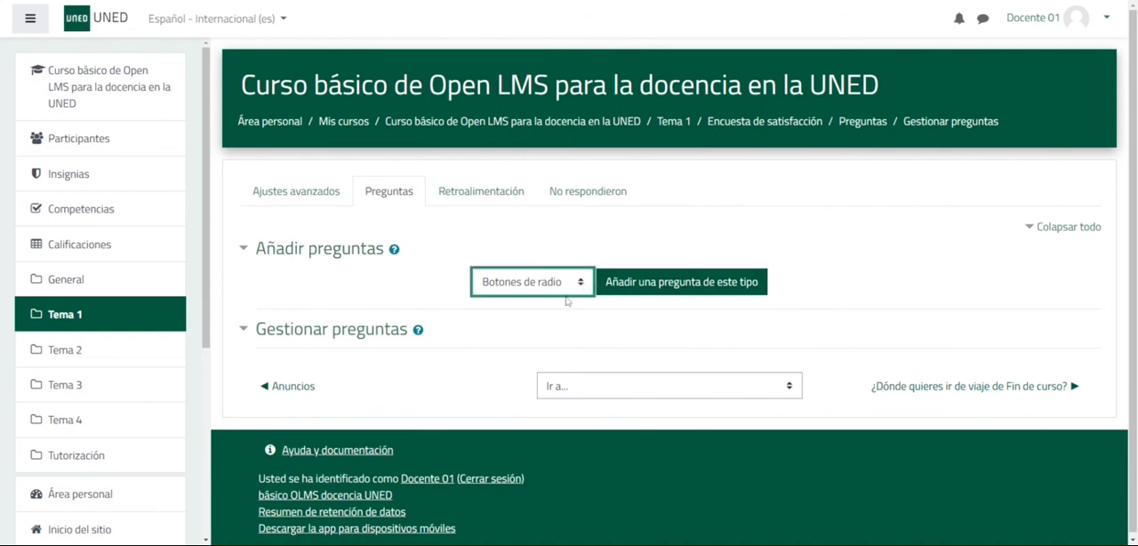
pyautogui.press('Down')
pyautogui.press('Down')
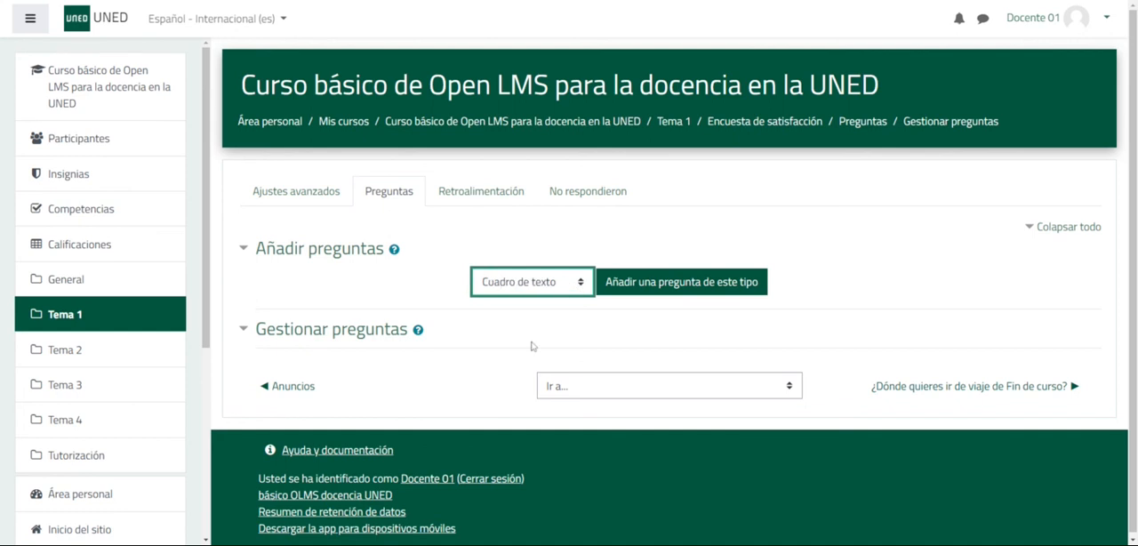
pyautogui.press('Down')
pyautogui.press('Down')
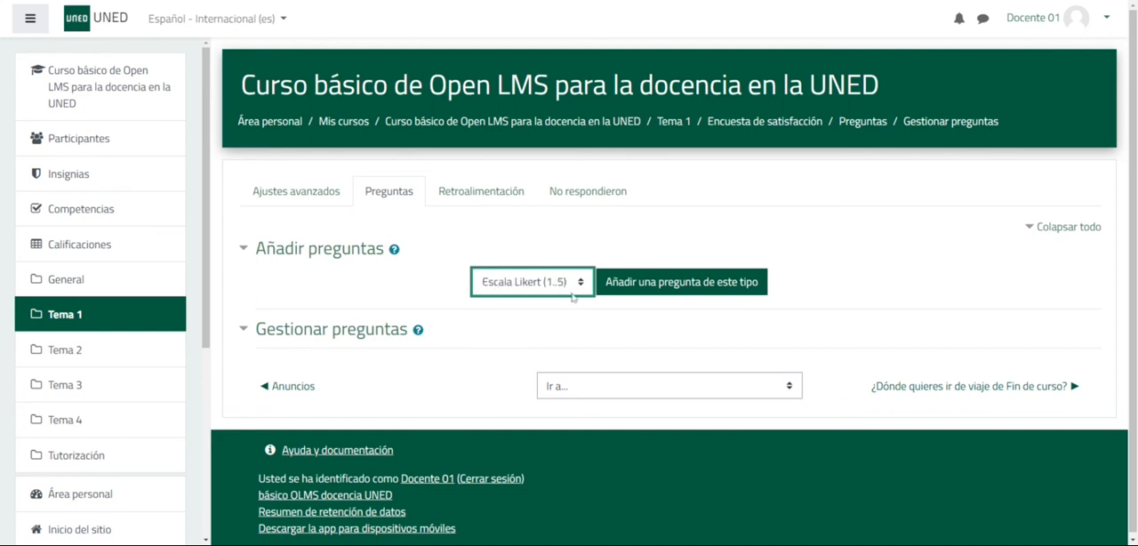
pyautogui.press('Down')
pyautogui.press('Down')
pyautogui.press('Down')
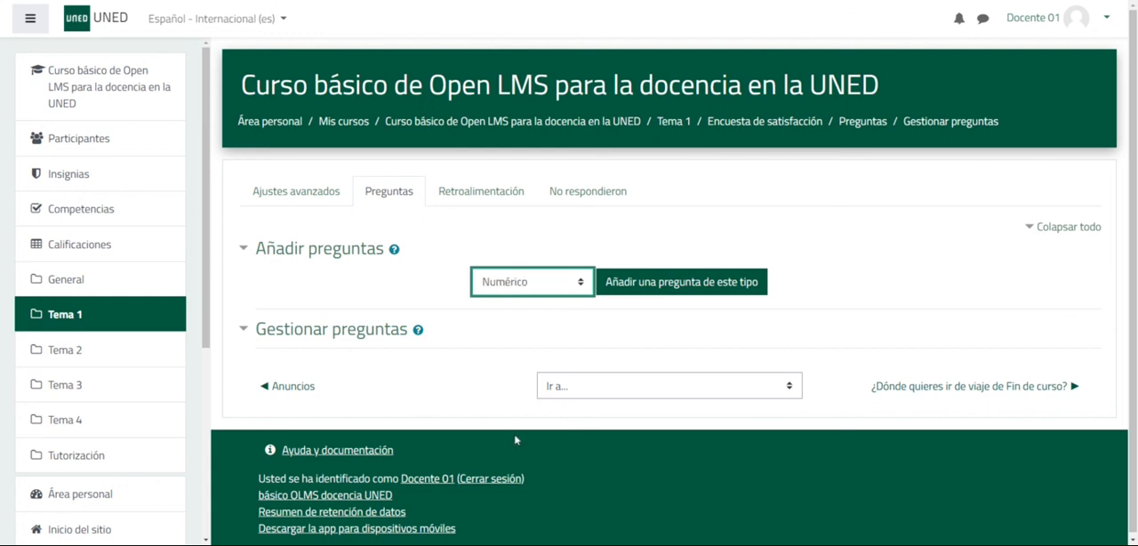
pyautogui.press('Down')
pyautogui.press('Down')
pyautogui.click(528, 321)
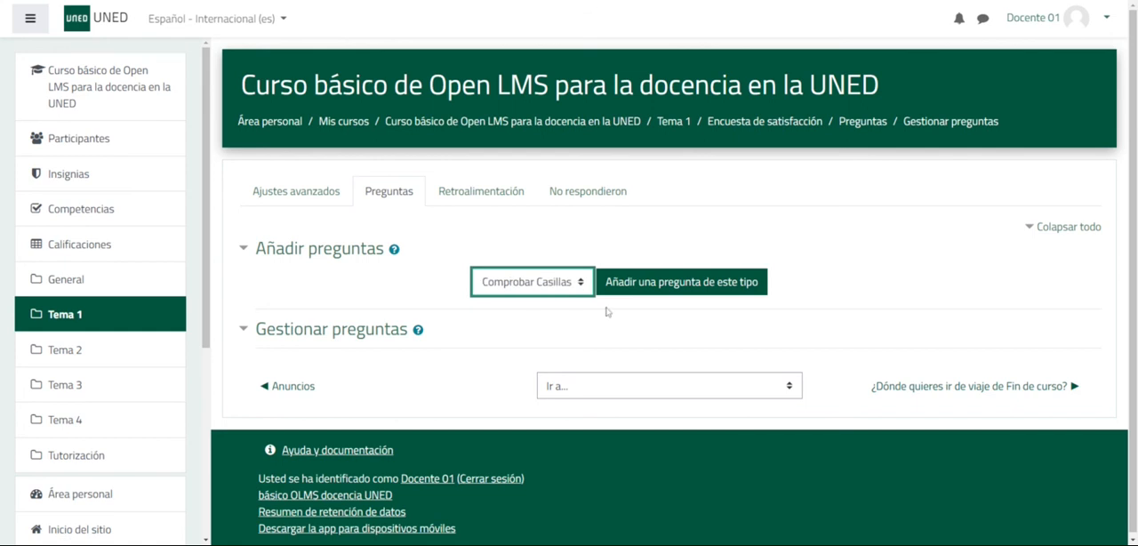
pyautogui.click(671, 282)
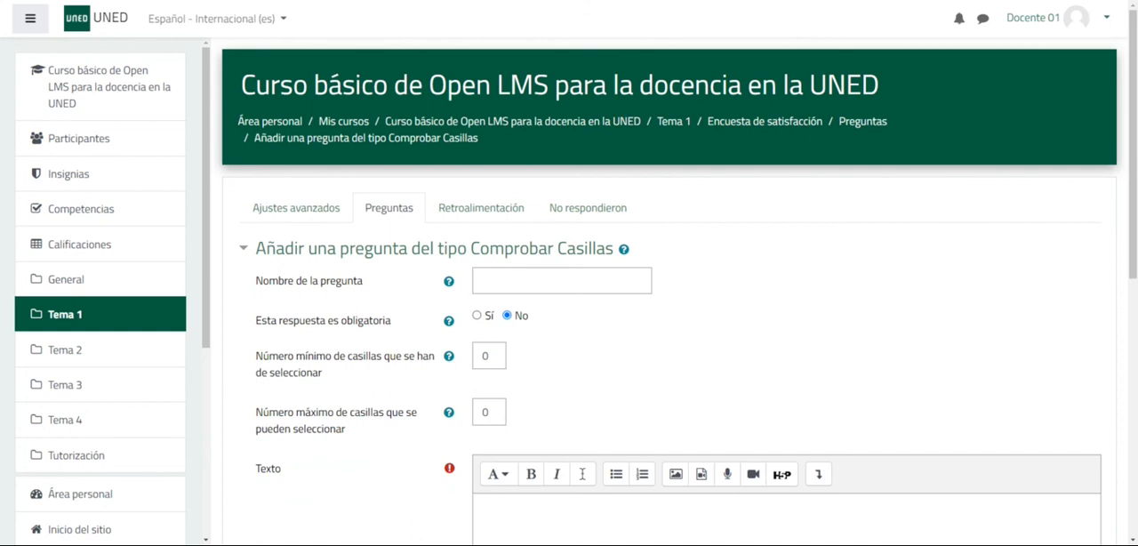
# - Name the question "Satisfacción general" and make its answer mandatory
pyautogui.click(506, 281)
pyautogui.write('Satisfa')
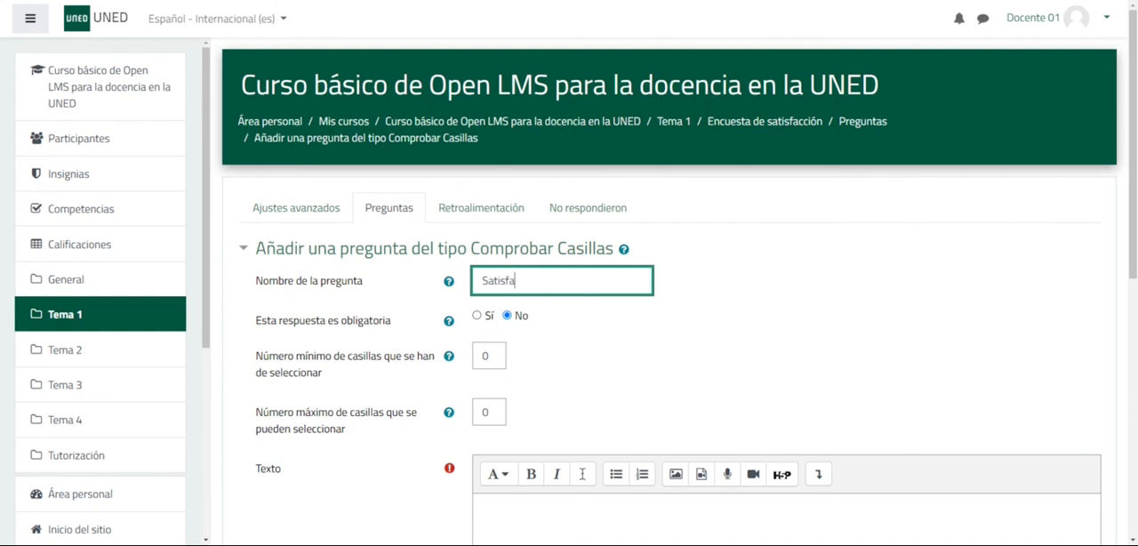
pyautogui.write('cción general')
pyautogui.click(478, 316)
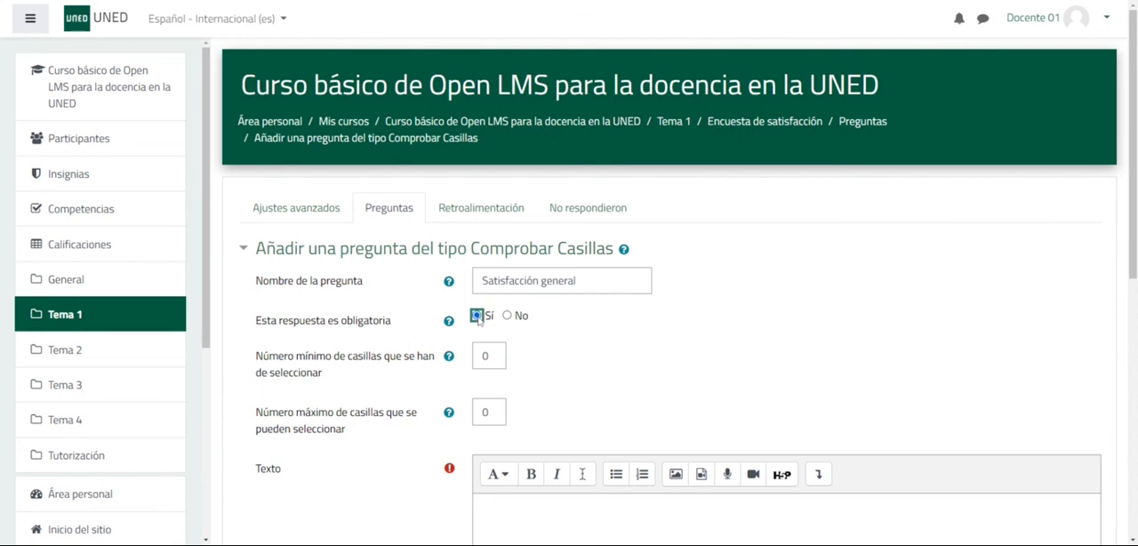
# - Set both the minimum and the maximum number of selectable checkboxes to 1
pyautogui.scroll(-1, 696, 358)
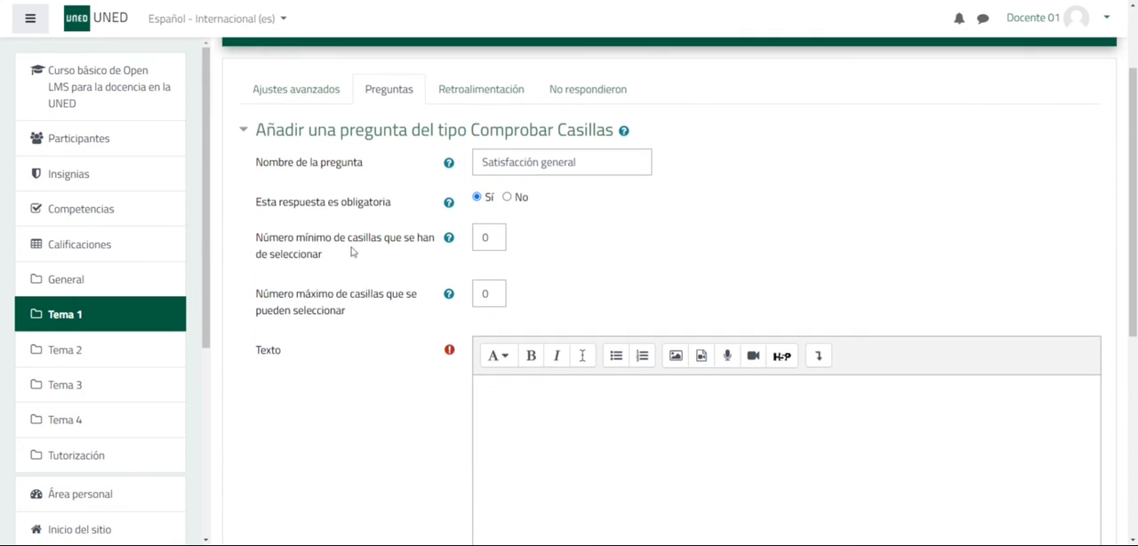
pyautogui.doubleClick(485, 236)
pyautogui.write('1')
pyautogui.doubleClick(485, 293)
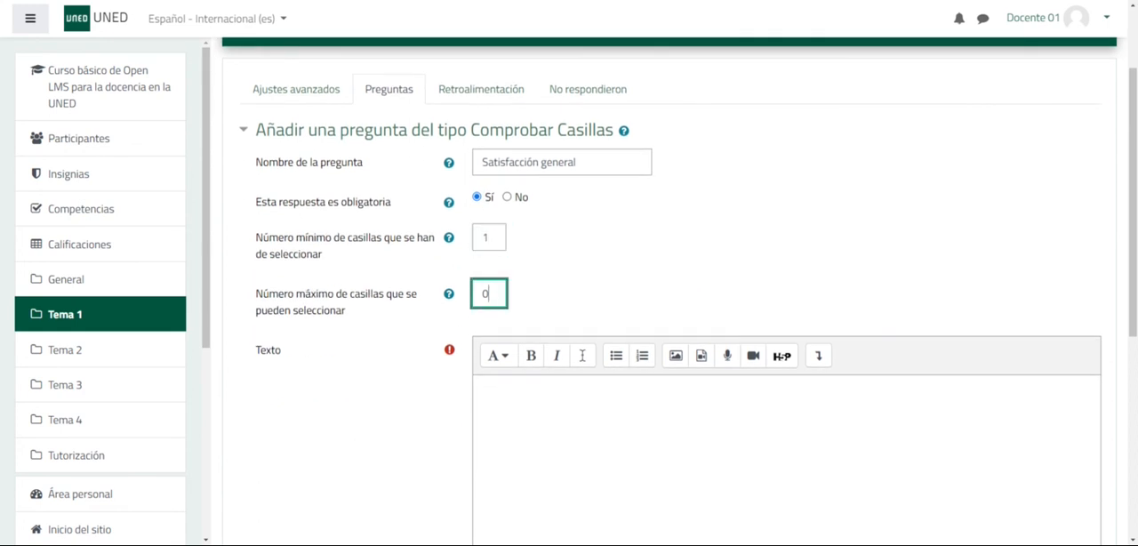
pyautogui.press('BackSpace')
pyautogui.write('1')
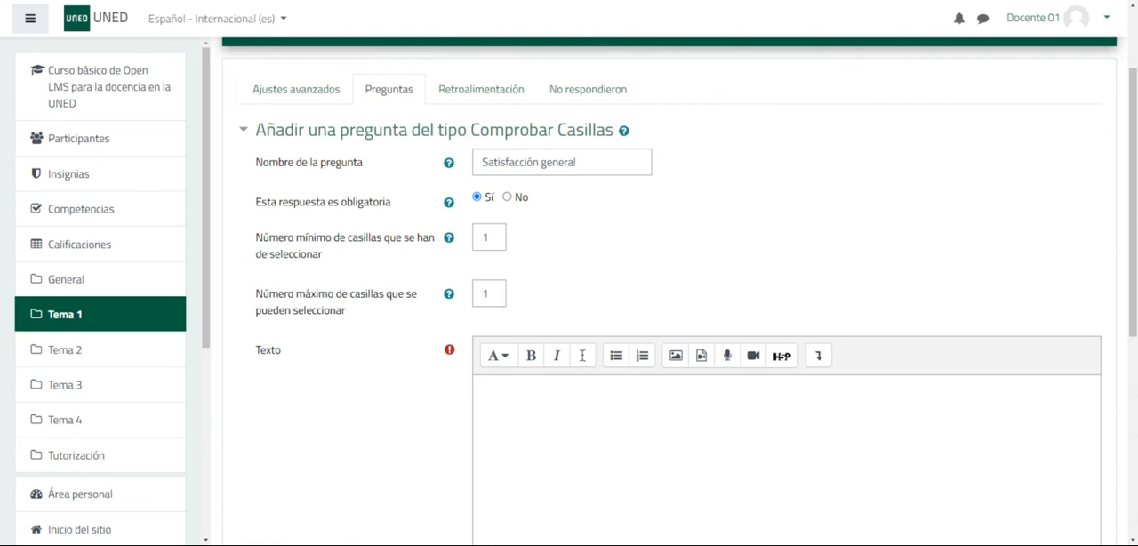
# - Insert the question text "El contenido del curso ha satisfecho mis necesidades de formación"
pyautogui.scroll(-1, 658, 293)
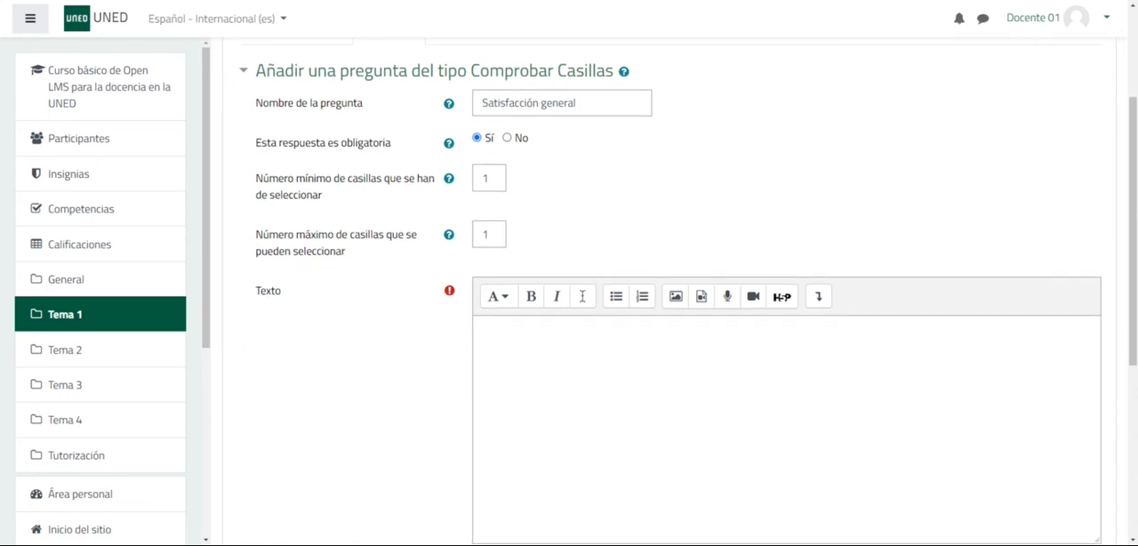
pyautogui.click(478, 328)
pyautogui.scroll(-2, 658, 355)
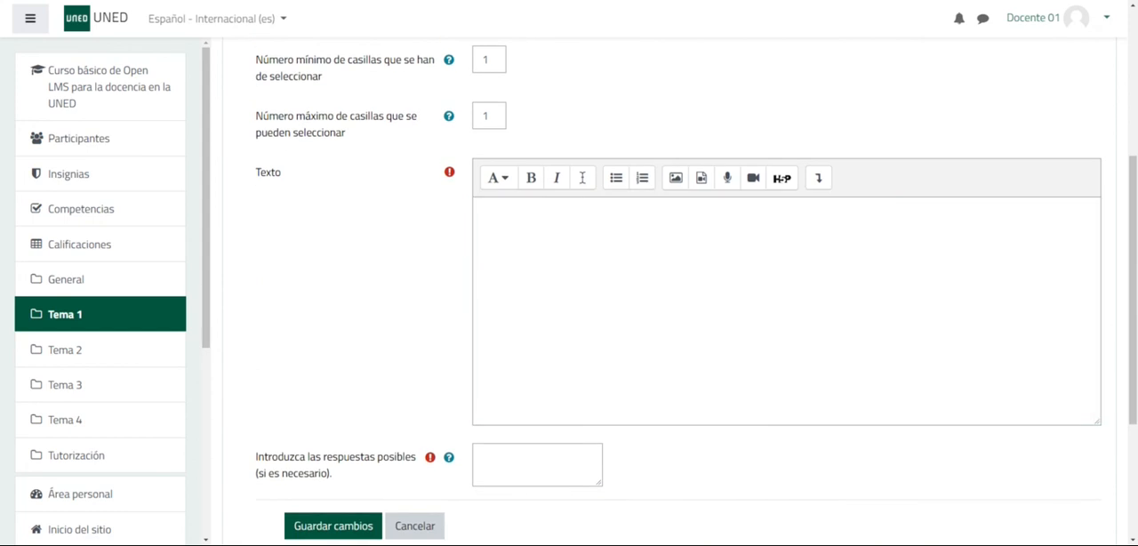
pyautogui.write('El contenido del curso ha satisfecho mis necesidades de formación')
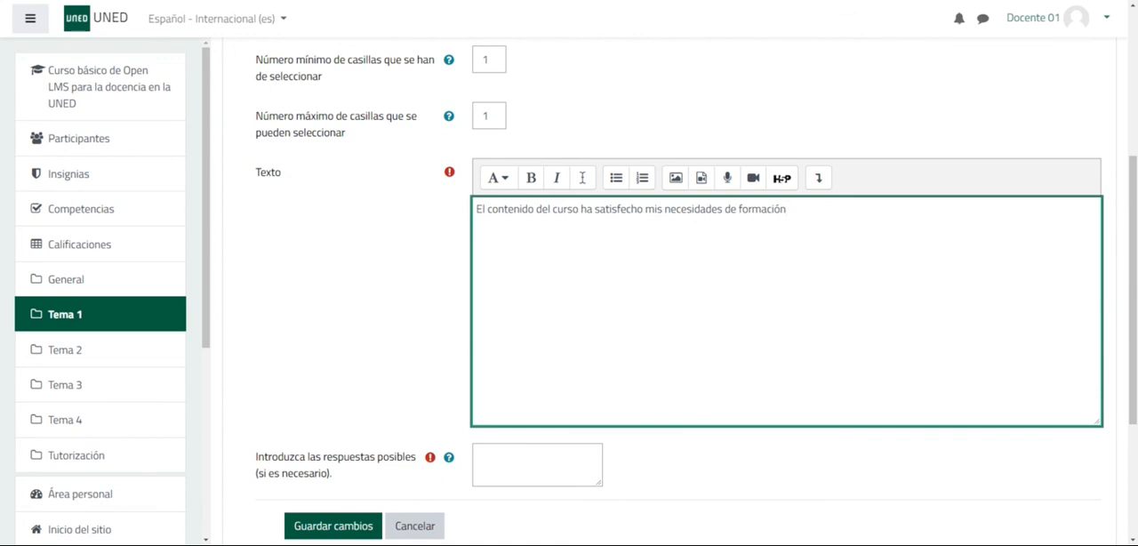
# - Paste the possible answers (0) Nada, (1) Casi nada, (2) Muy poco, (3) Suficiente, (4) Bastante, (5) Totalmente, and save the question
pyautogui.hotkey('alt', 'Tab')
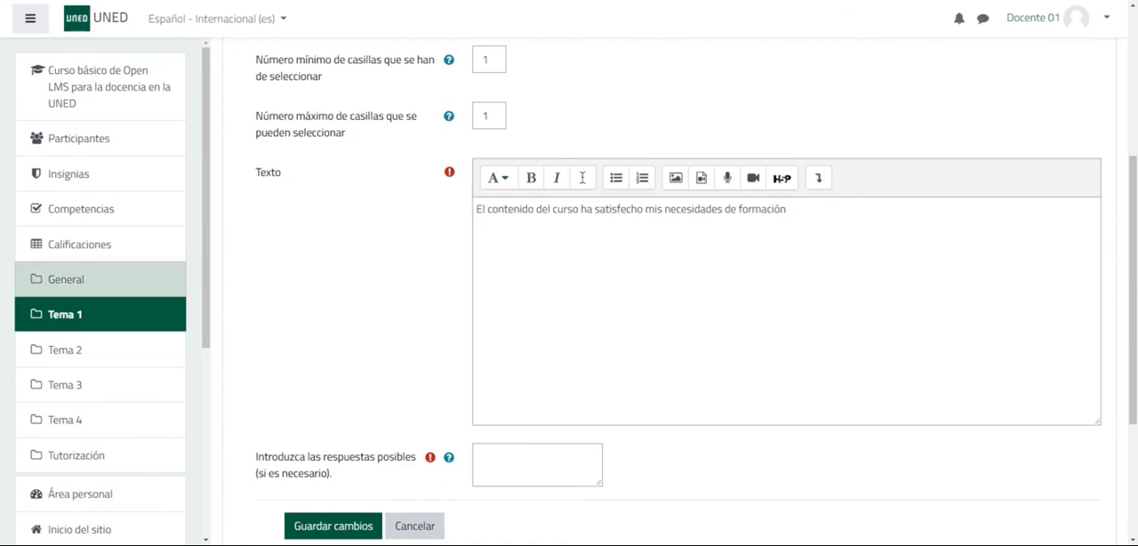
pyautogui.click(537, 464)
pyautogui.hotkey('ctrl', 'v')
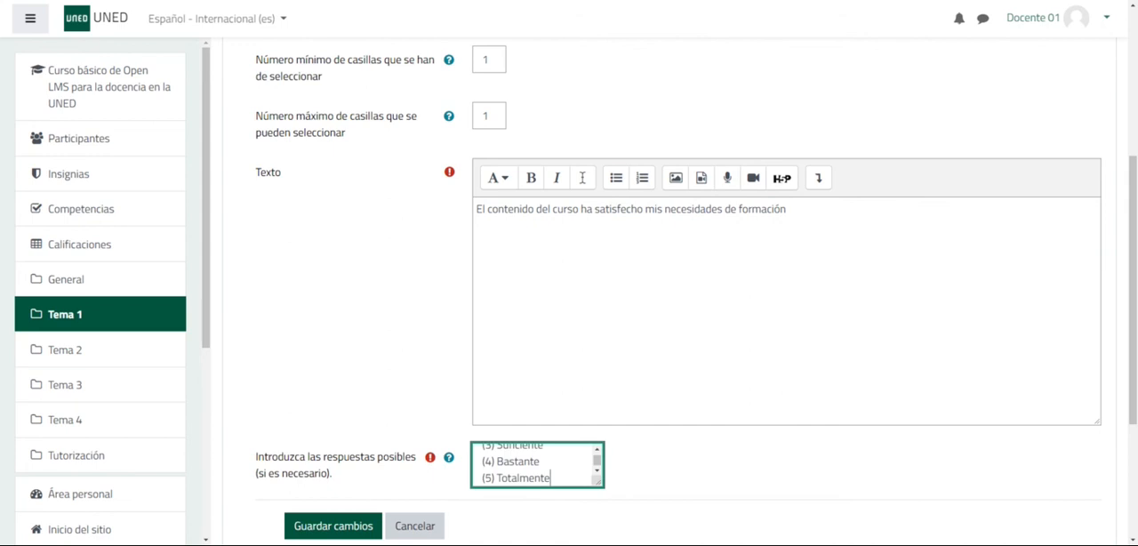
pyautogui.scroll(1, 537, 464)
pyautogui.scroll(-1, 537, 464)
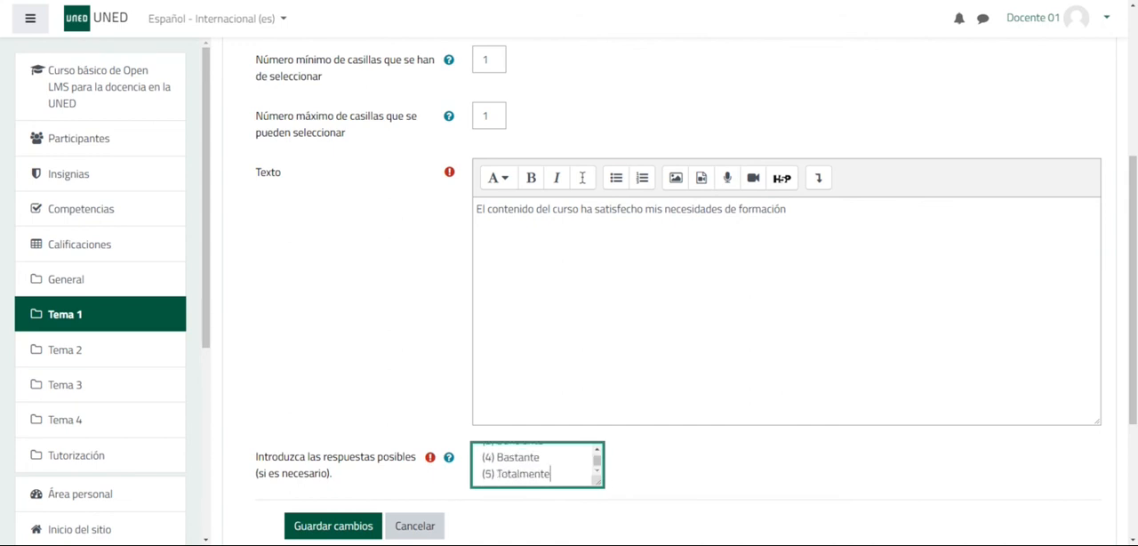
pyautogui.scroll(-1, 613, 480)
pyautogui.moveTo(602, 425); pyautogui.dragTo(762, 515)
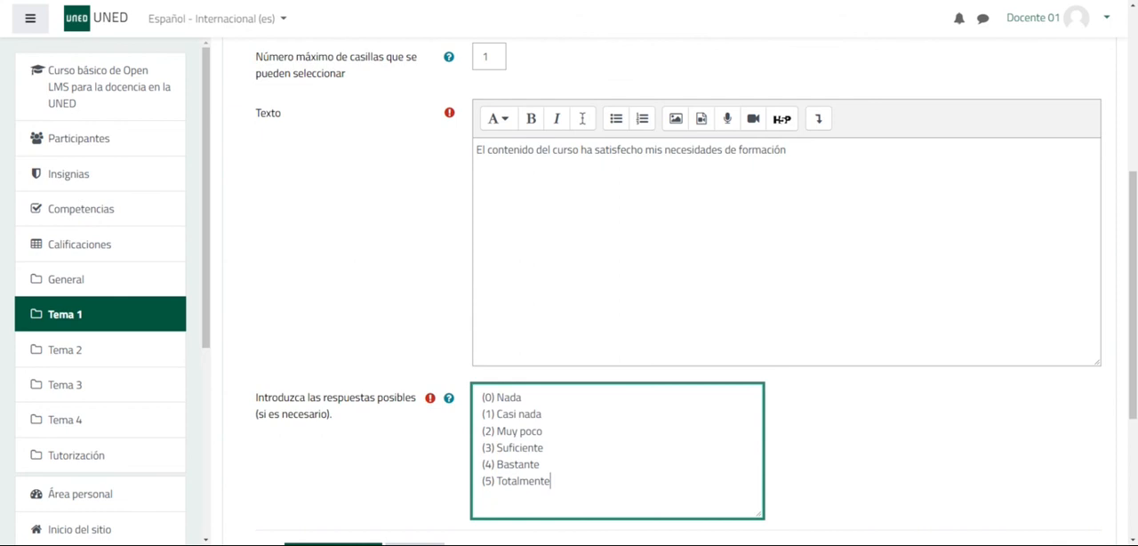
pyautogui.scroll(-1, 688, 292)
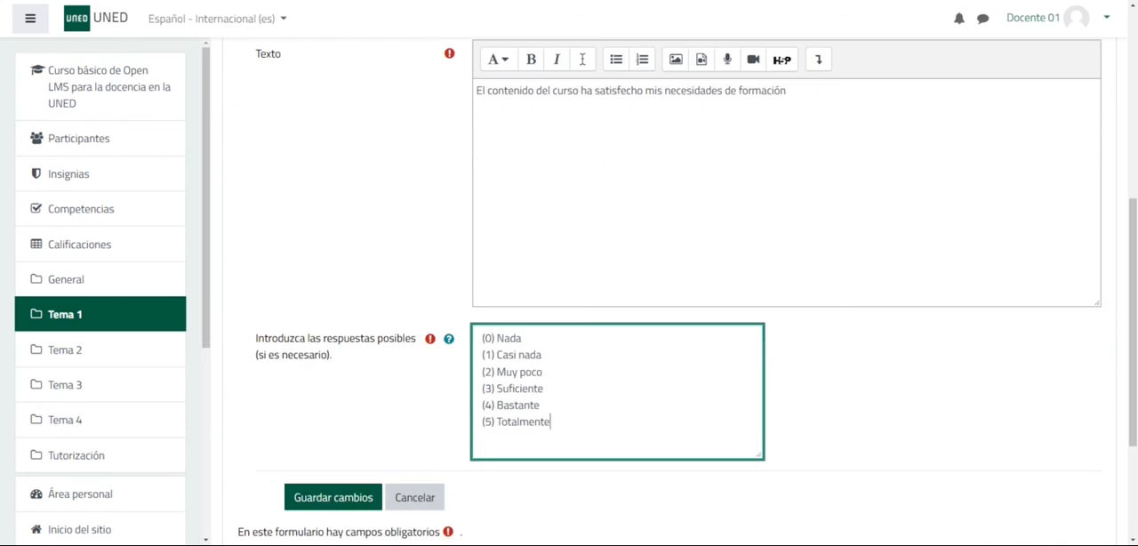
pyautogui.click(316, 498)
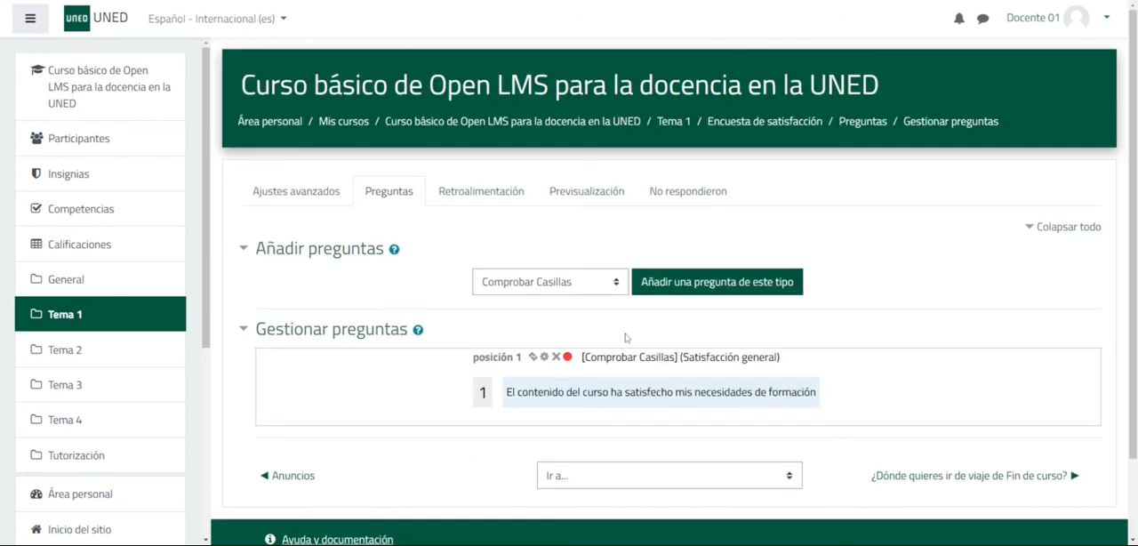
# - Start adding a new question of the type Lista desplegable
pyautogui.click(620, 283)
pyautogui.click(551, 436)
pyautogui.click(703, 285)
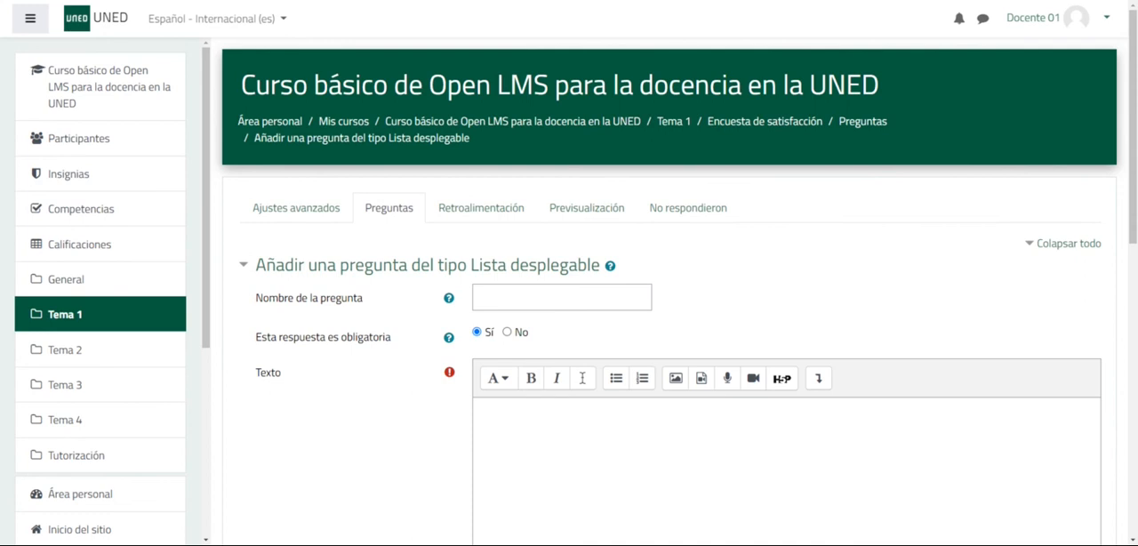
# - Name the dropdown question "Profundidad" and insert the text "El nivel de profundidad de los temas ha sido el adecuado"
pyautogui.click(543, 300)
pyautogui.write('Profundidad')
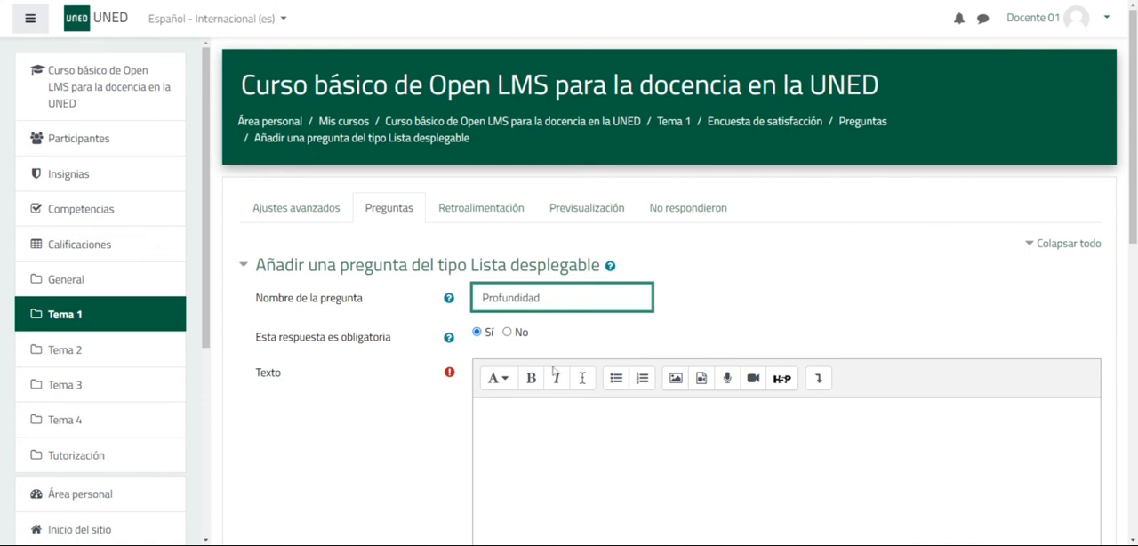
pyautogui.click(477, 408)
pyautogui.write('El nivel de profundidad de los temas ha sido el adecuado')
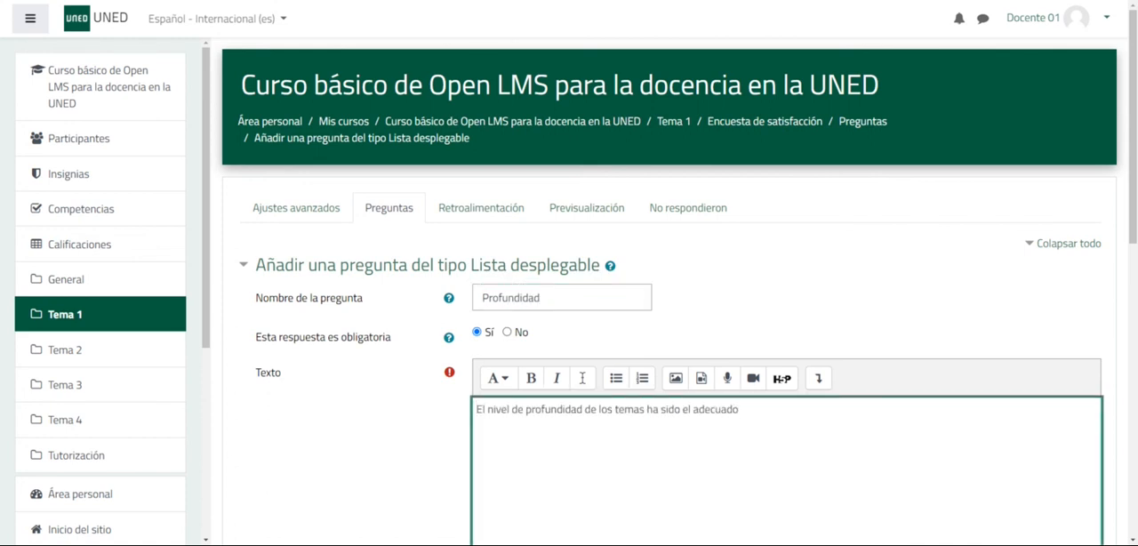
# - Paste the answer scale from "(0) Nada" to "(5) Totalmente" into the dropdown question's possible answers and review the Dependencias section
pyautogui.scroll(-3, 676, 293)
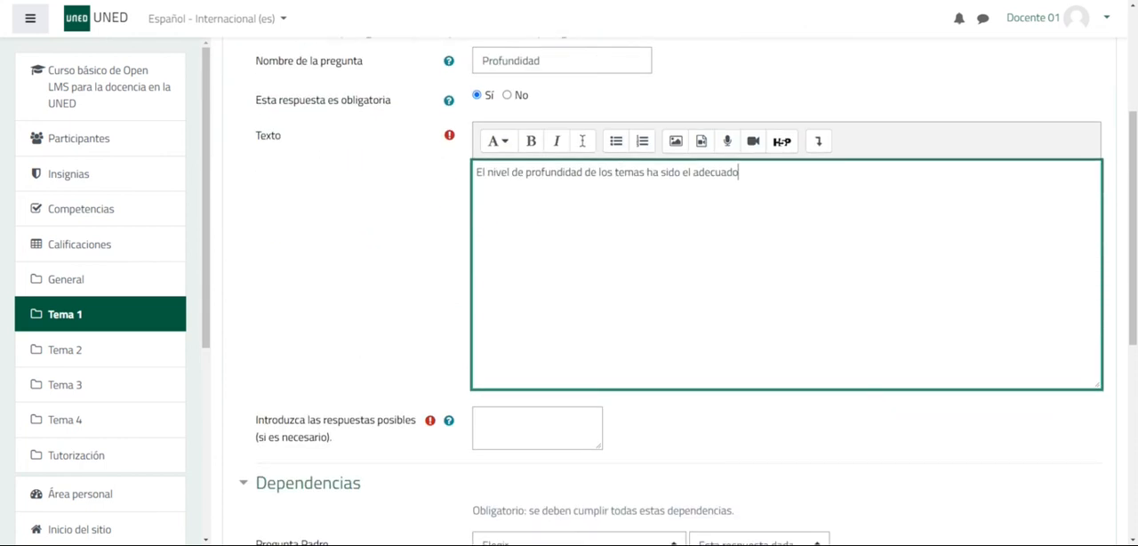
pyautogui.hotkey('alt', 'Tab')
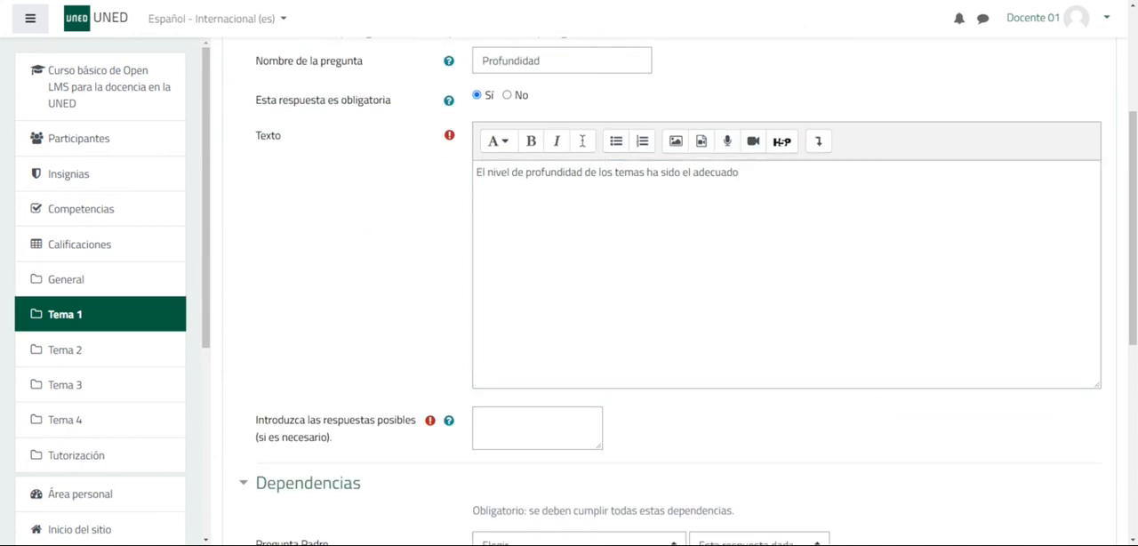
pyautogui.click(537, 428)
pyautogui.hotkey('ctrl', 'v')
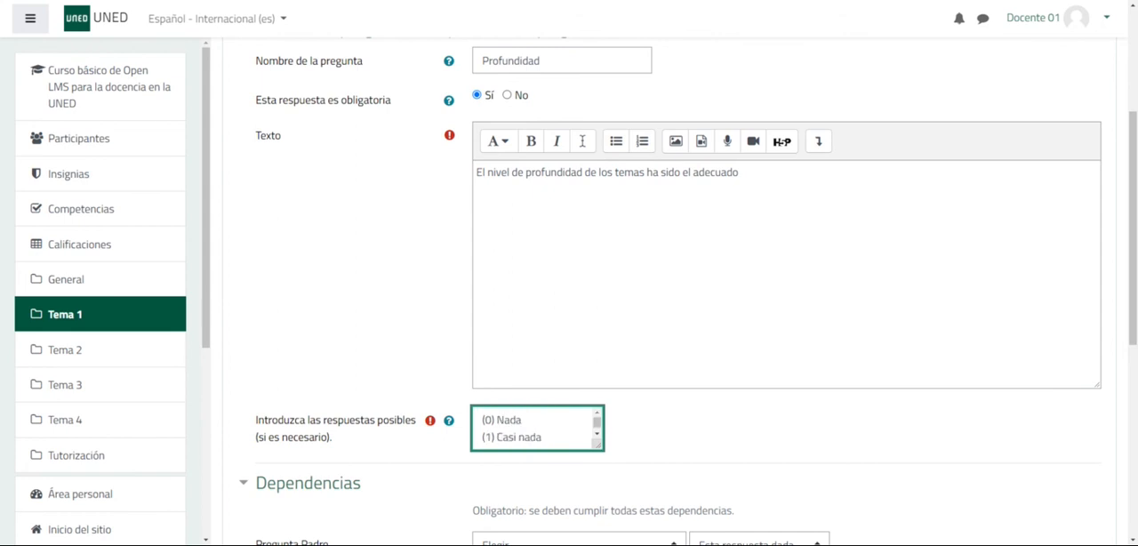
pyautogui.scroll(-1, 654, 424)
pyautogui.scroll(-2, 656, 424)
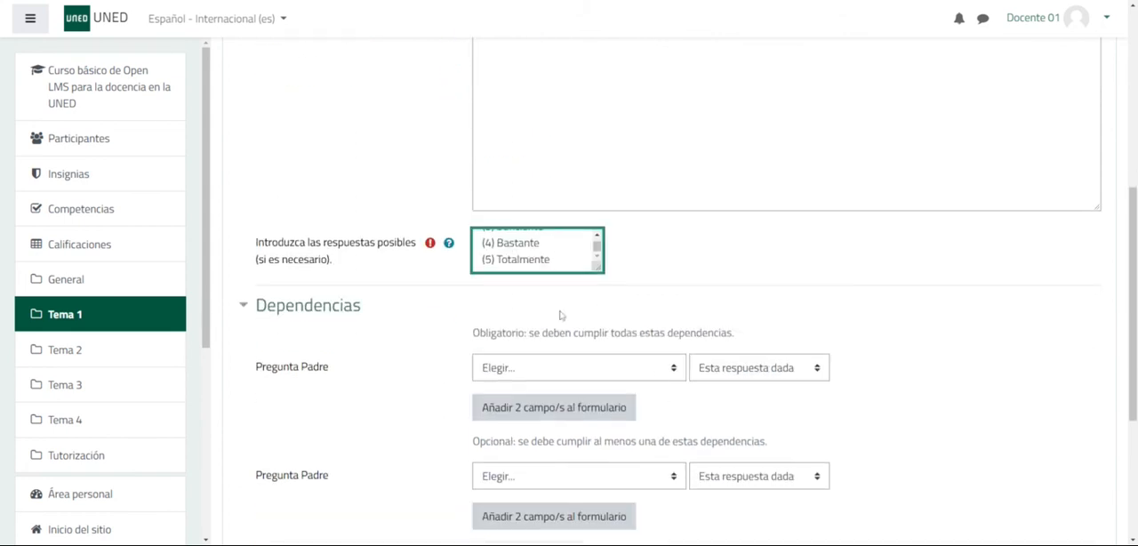
pyautogui.scroll(-1, 409, 353)
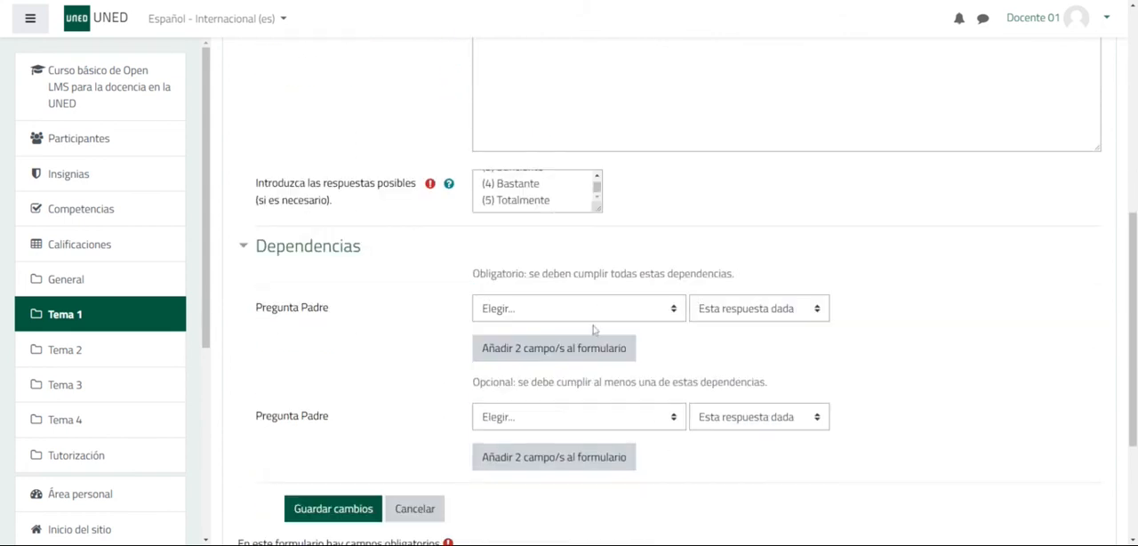
# - Save the Profundidad question and start adding a new question of the type Texto amplio
pyautogui.click(245, 252)
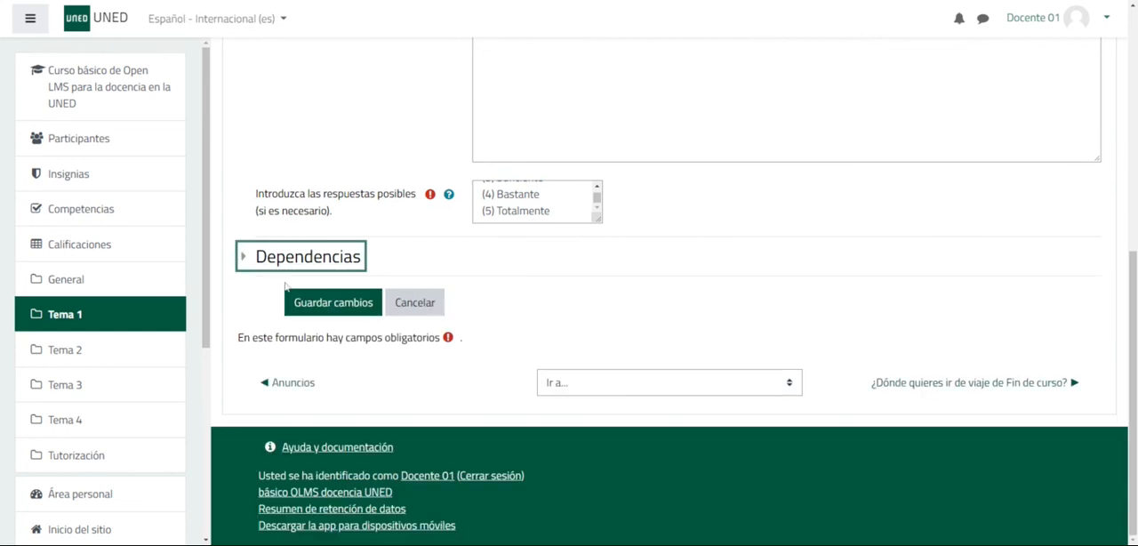
pyautogui.click(327, 304)
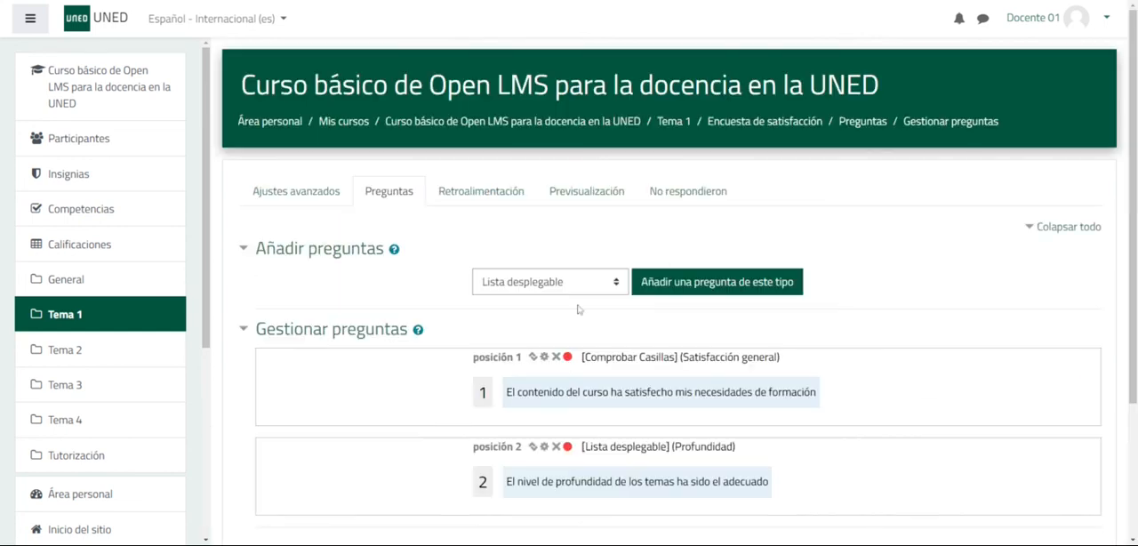
pyautogui.scroll(-1, 601, 236)
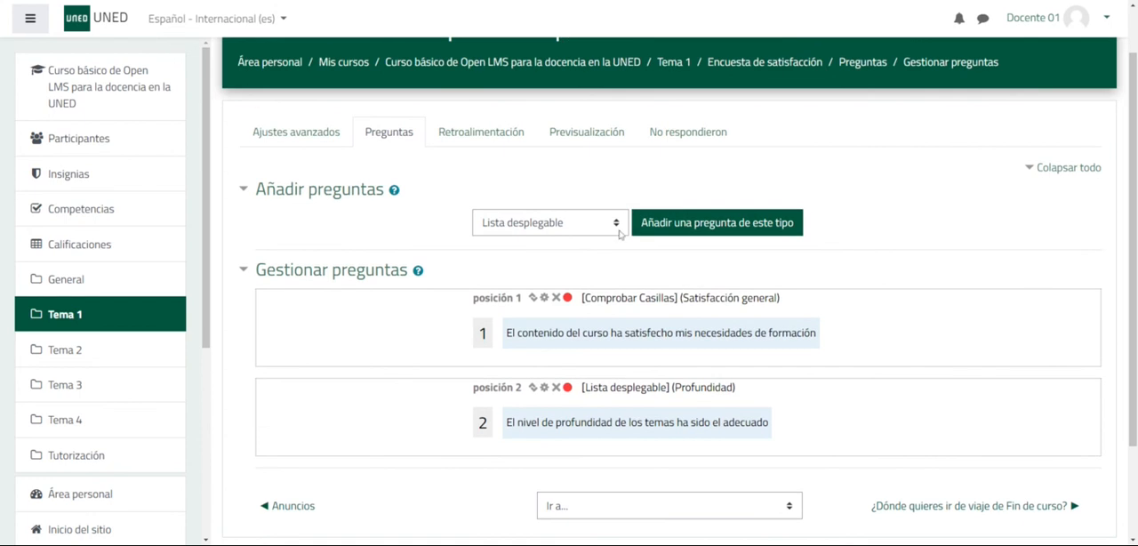
pyautogui.click(621, 223)
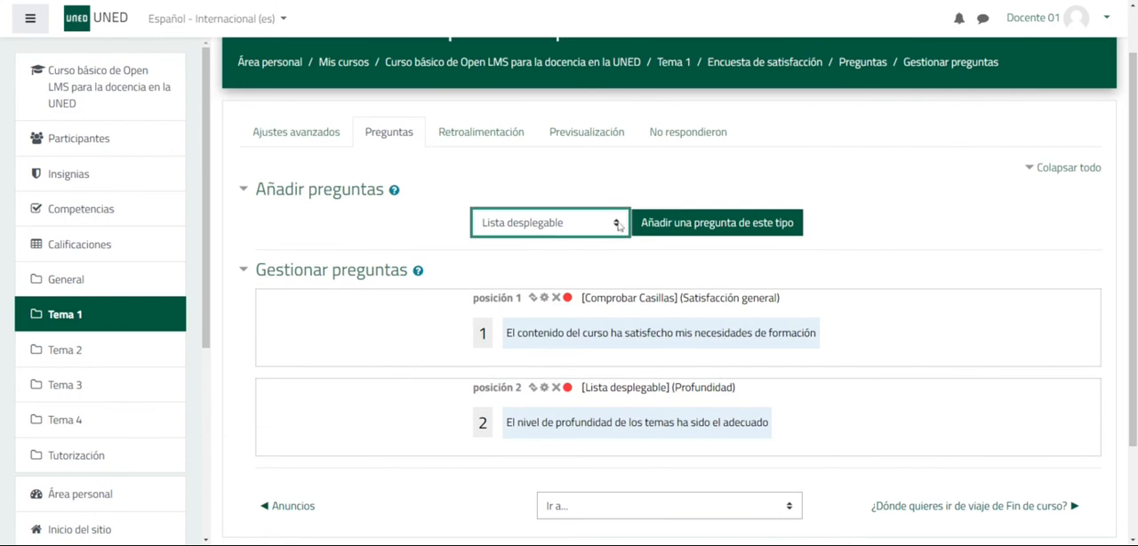
pyautogui.click(569, 391)
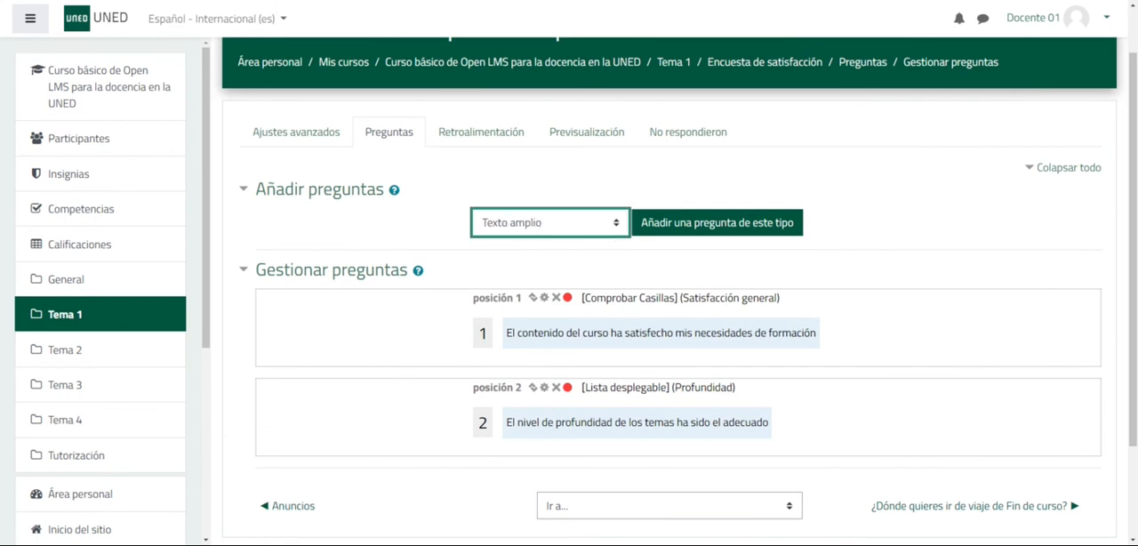
pyautogui.click(686, 230)
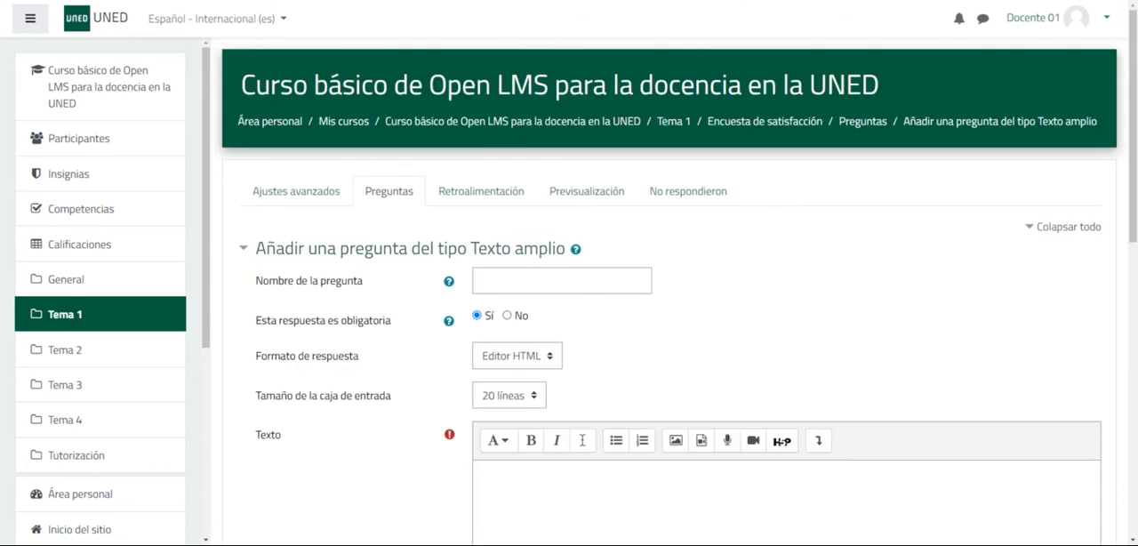
# - Name the Texto amplio question "Contenido del curso"
pyautogui.click(548, 488)
pyautogui.click(556, 280)
pyautogui.write('Contenido del curso')
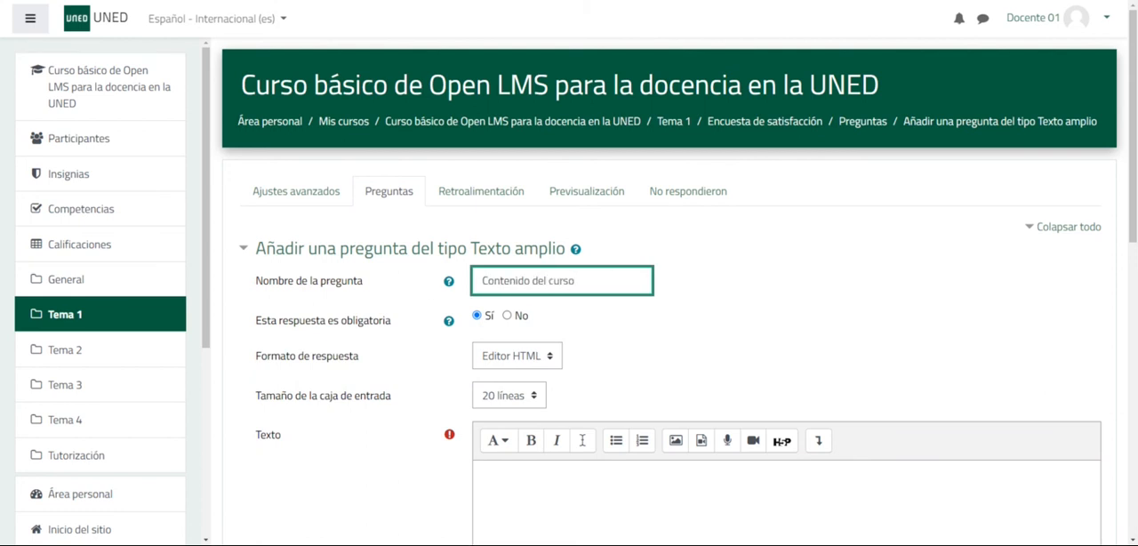
# - Keep Editor HTML as the response format and set the input box size to 15 líneas
pyautogui.scroll(-1, 666, 322)
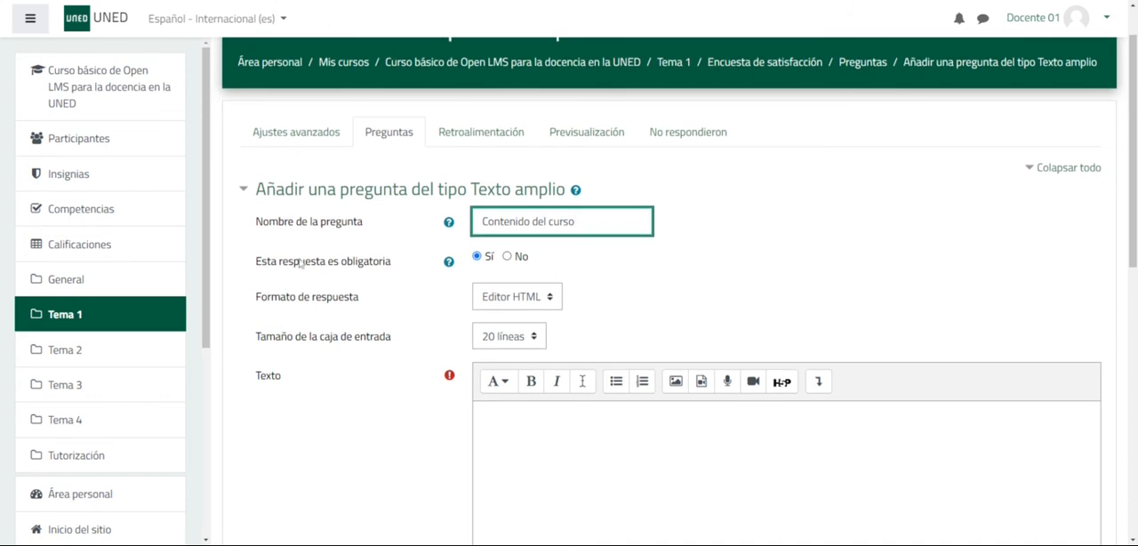
pyautogui.click(545, 299)
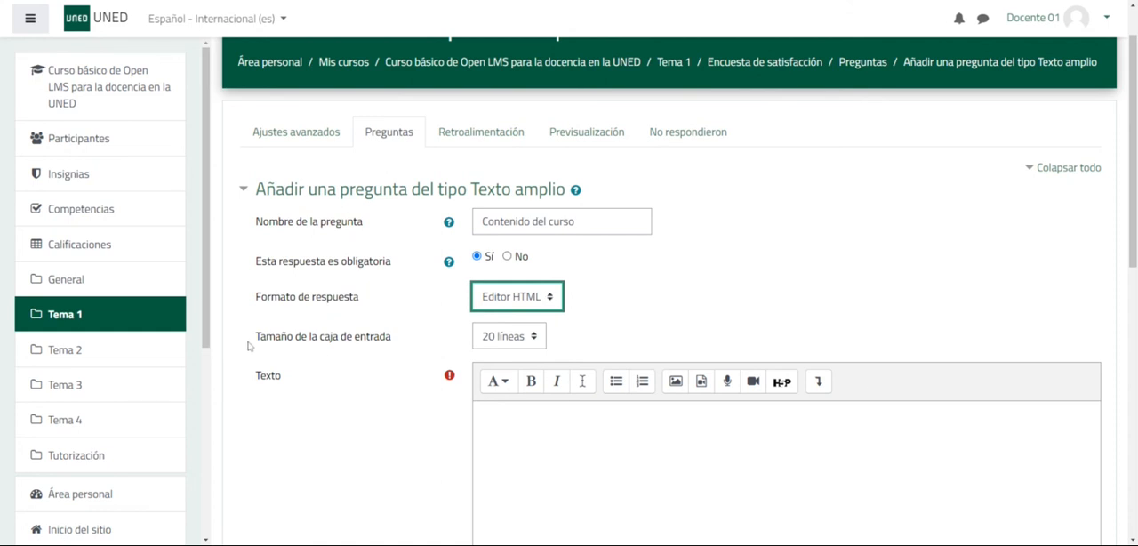
pyautogui.click(533, 338)
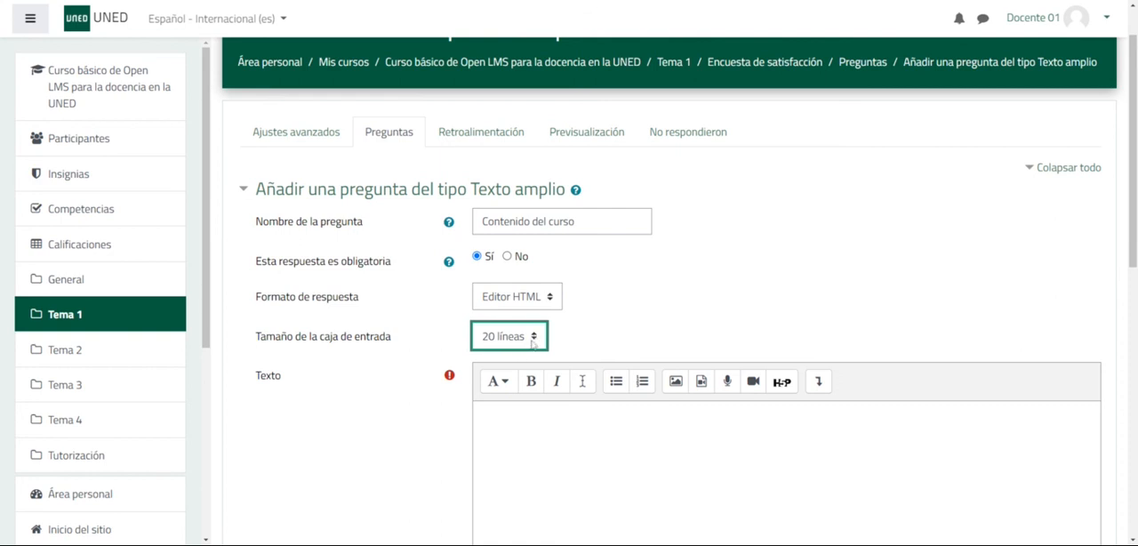
pyautogui.click(528, 383)
# - Paste the question text "¿Cuáles son los contenidos que, en tu opinión, faltan en el curso?" and save the question
pyautogui.click(573, 422)
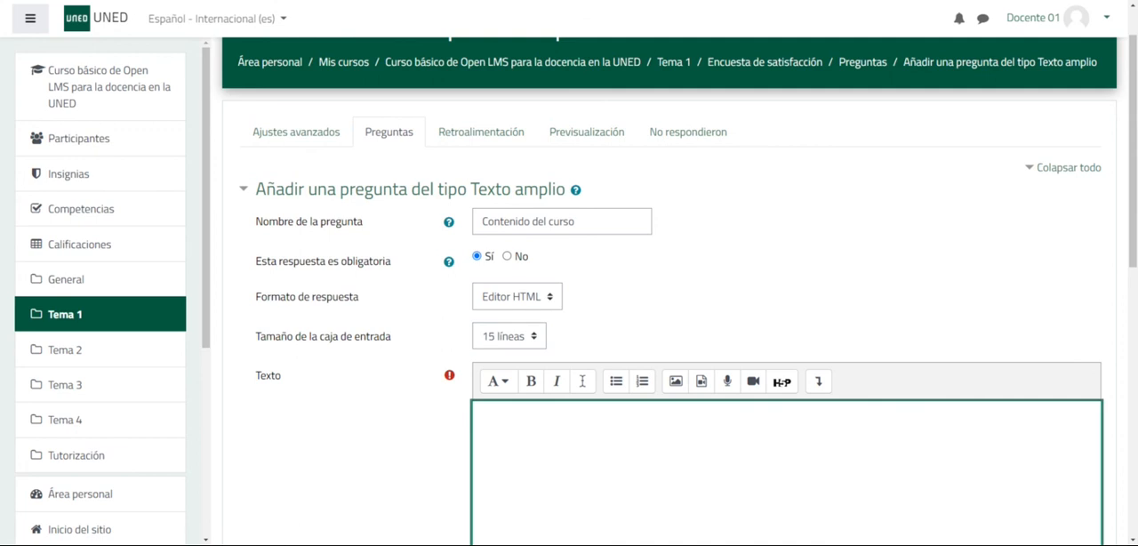
pyautogui.write('¿Cuáles son los contenidos que, en tu opinión, faltan en el curso?')
pyautogui.scroll(-2, 667, 294)
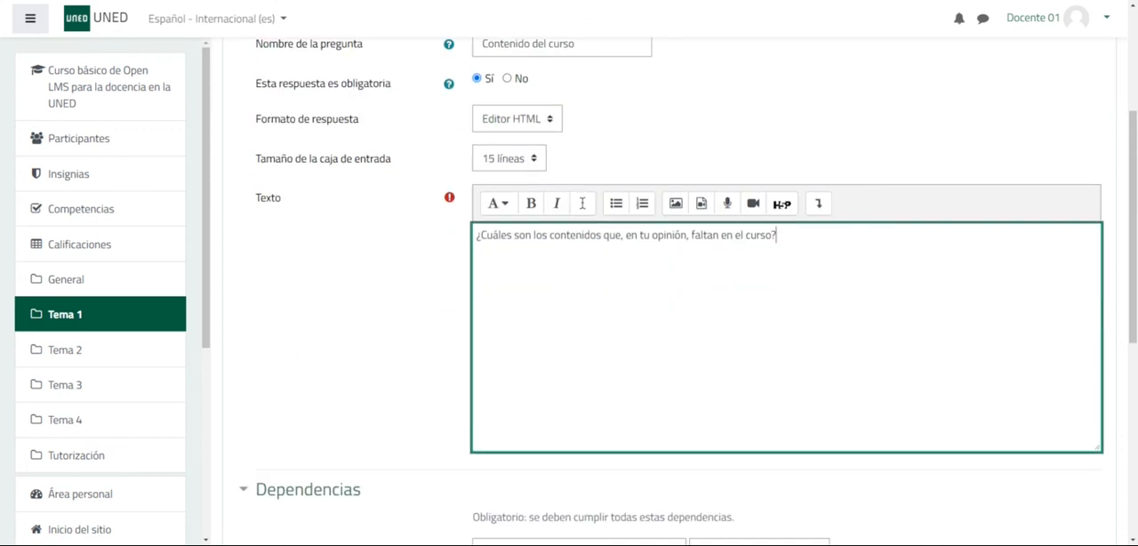
pyautogui.scroll(-2, 582, 203)
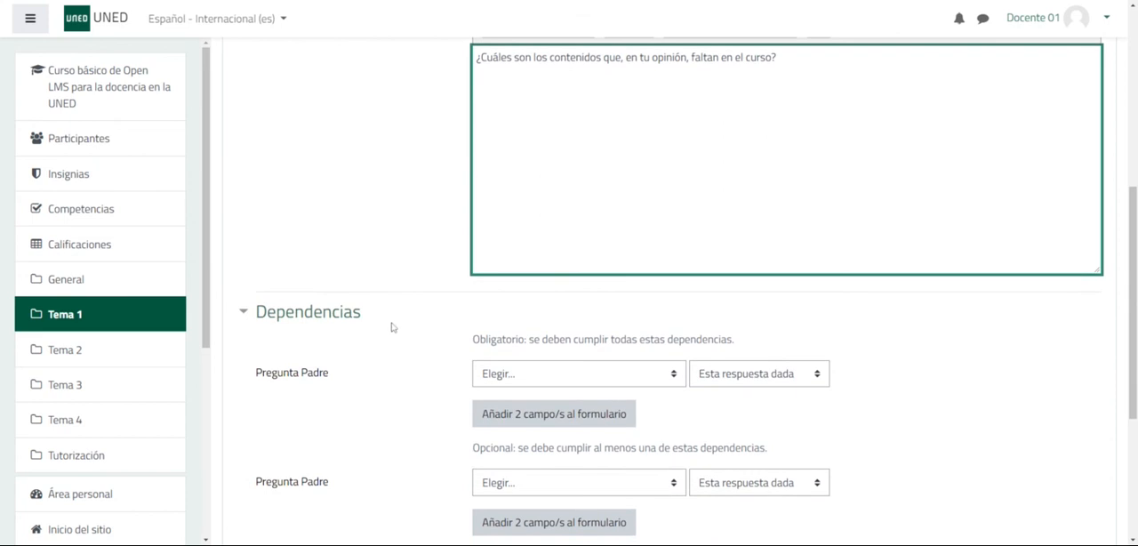
pyautogui.click(240, 317)
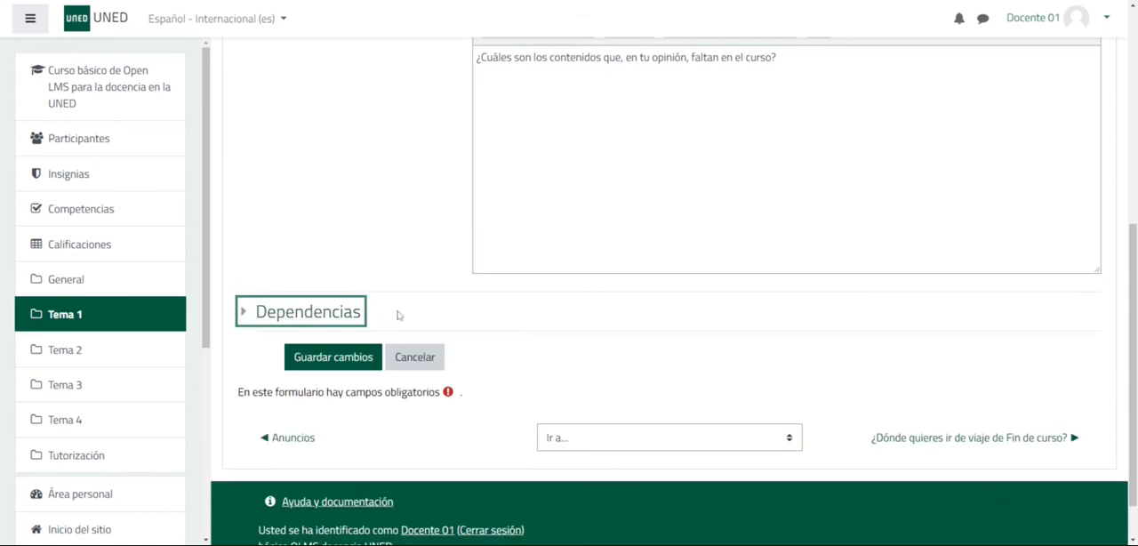
pyautogui.click(329, 356)
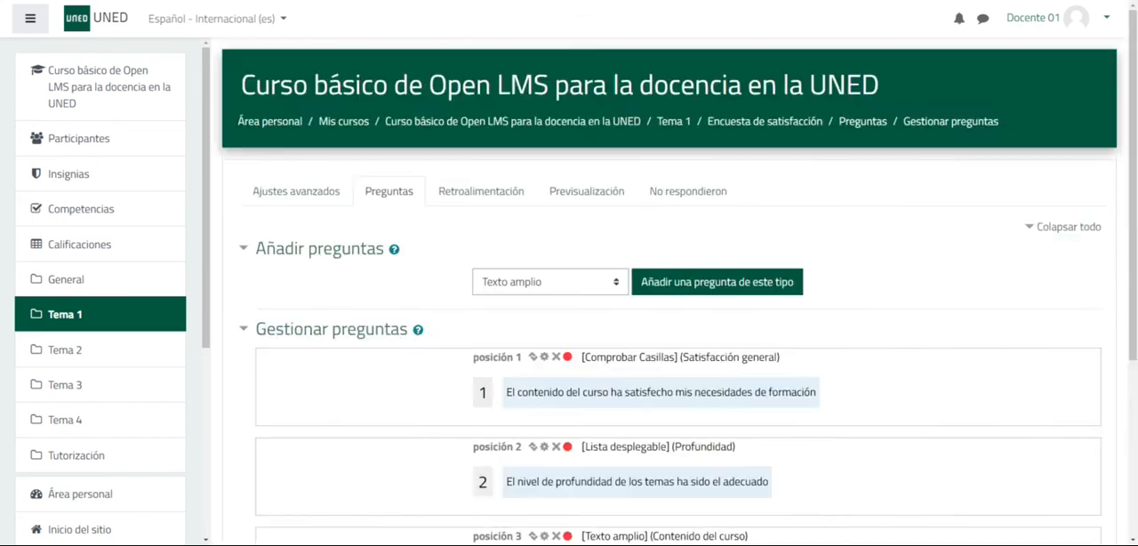
# - Start adding a new question of the type Escala Likert (1..5)
pyautogui.scroll(-2, 698, 312)
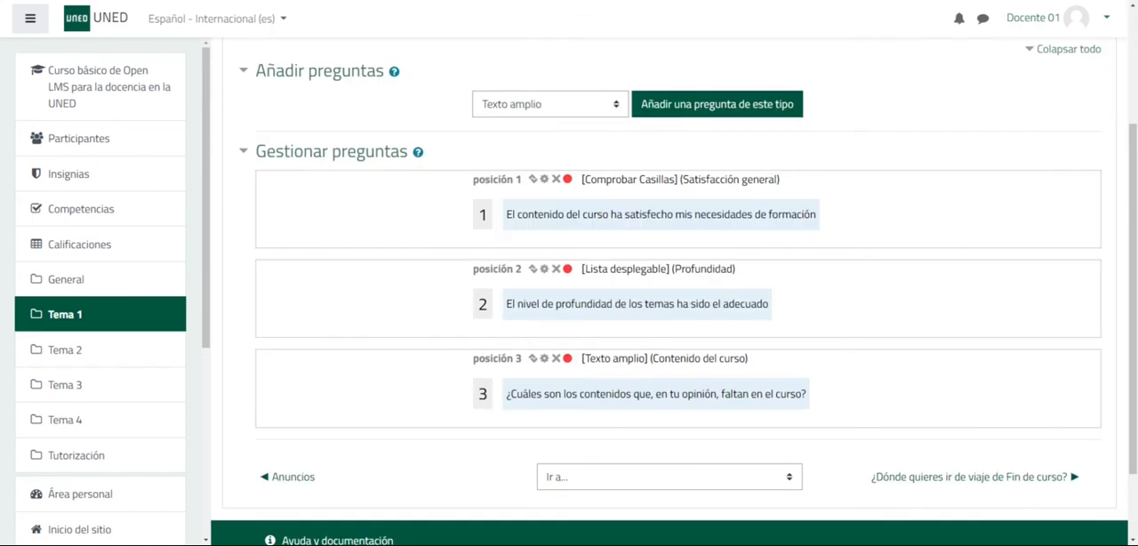
pyautogui.click(614, 104)
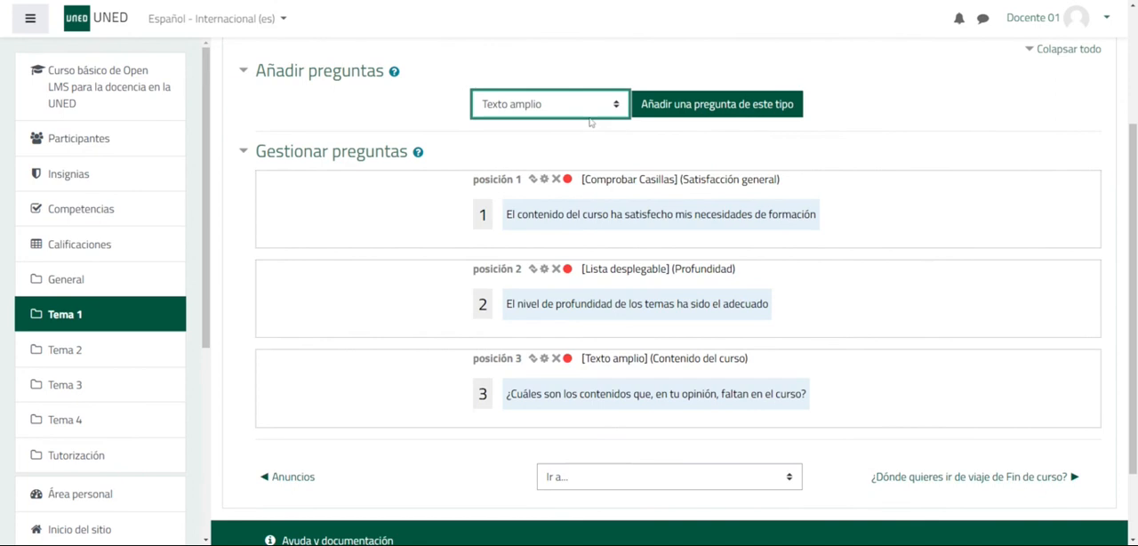
pyautogui.click(589, 122)
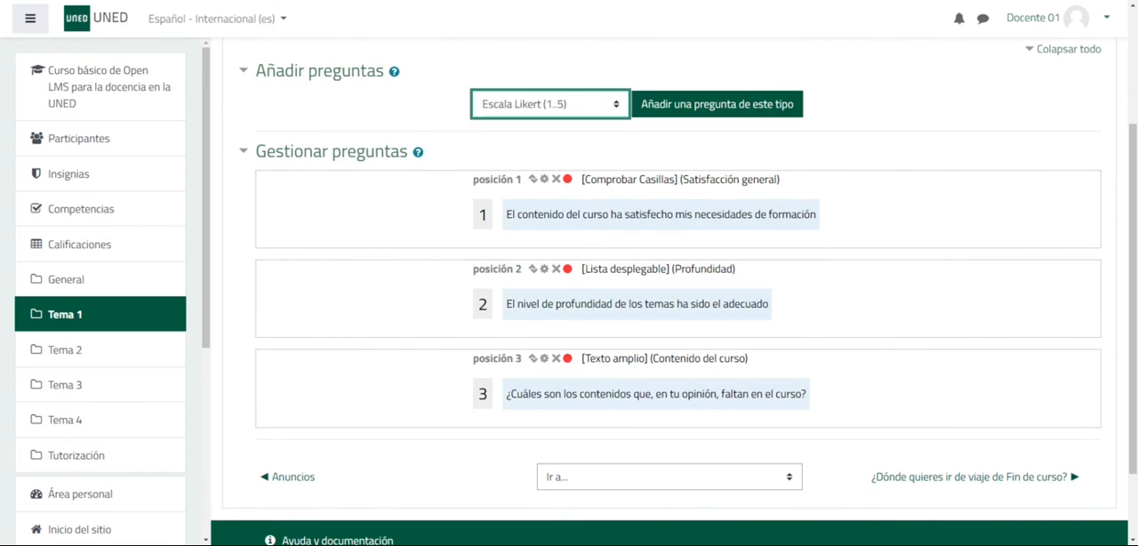
pyautogui.click(723, 106)
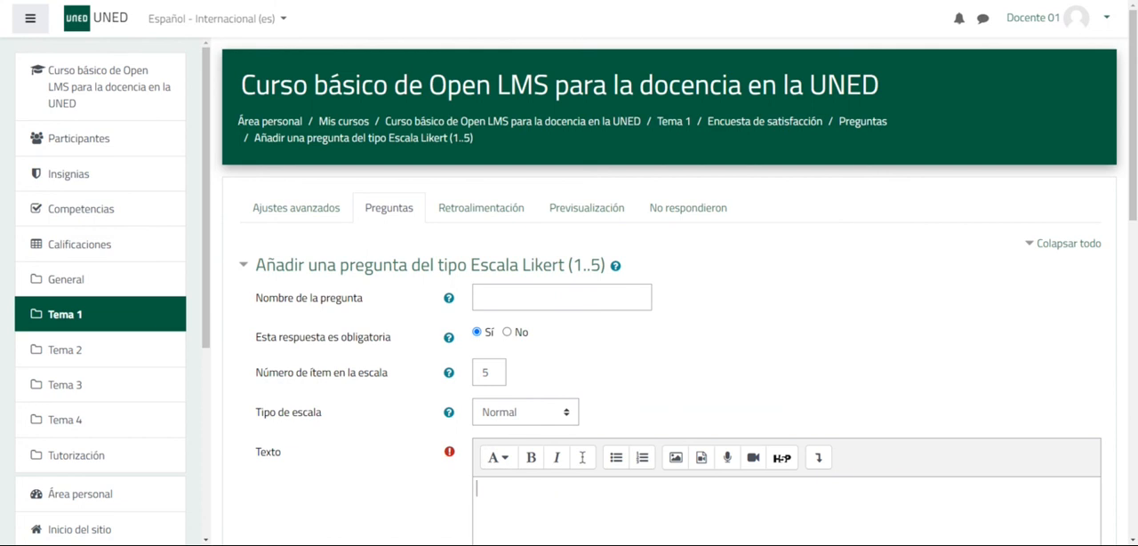
# - Name the Likert question "Docente" and set the number of items in the scale to 5
pyautogui.click(539, 287)
pyautogui.write('Docente')
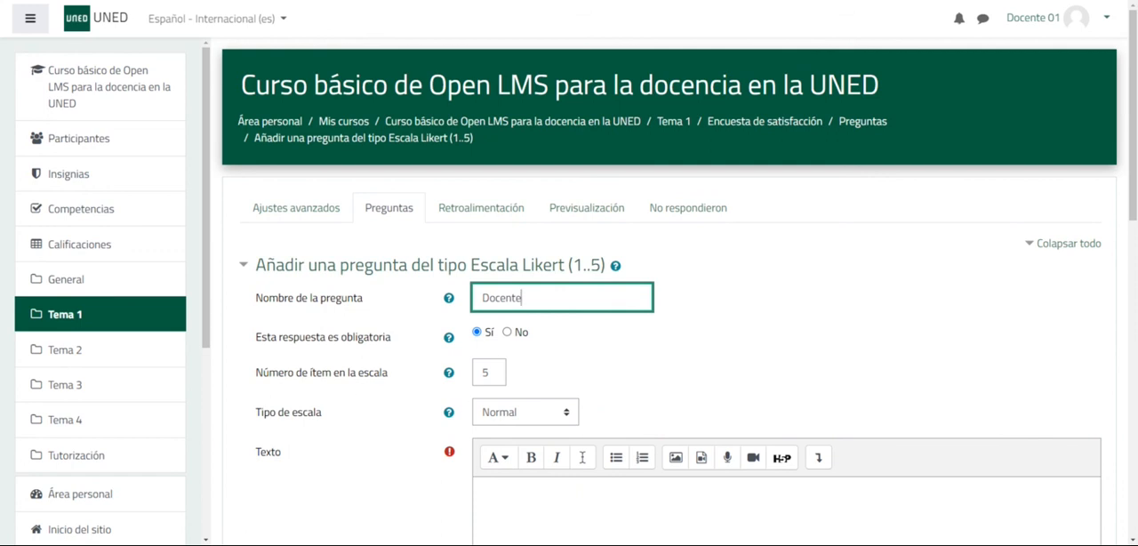
pyautogui.press('Tab')
pyautogui.write('3')
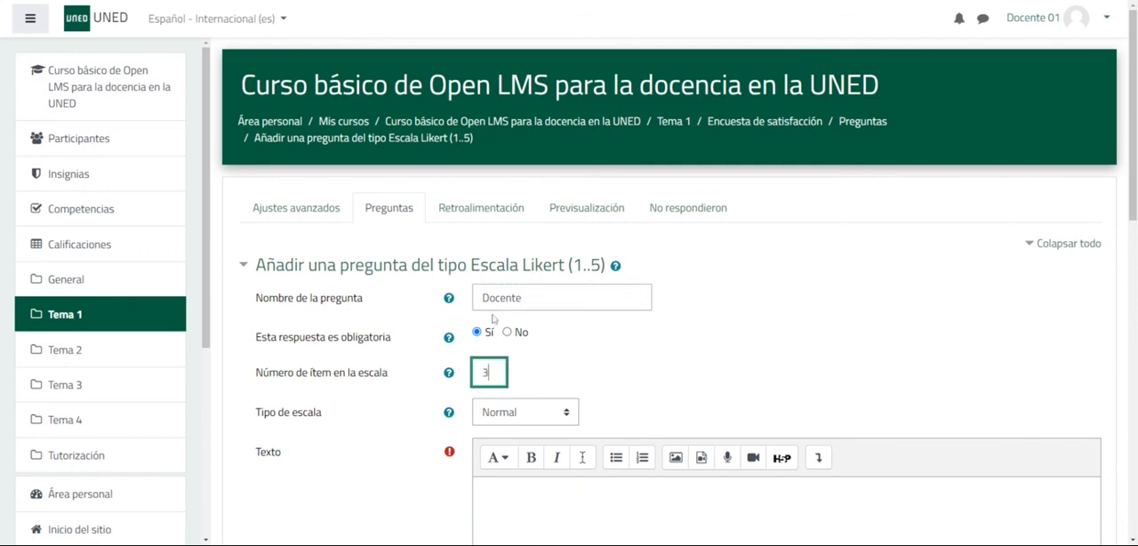
pyautogui.doubleClick(486, 373)
pyautogui.write('5')
pyautogui.click(601, 368)
# - Try Elección única as the Likert question's scale type and return it to Normal
pyautogui.scroll(-2, 587, 364)
pyautogui.click(559, 296)
pyautogui.click(531, 333)
pyautogui.click(552, 302)
pyautogui.click(515, 352)
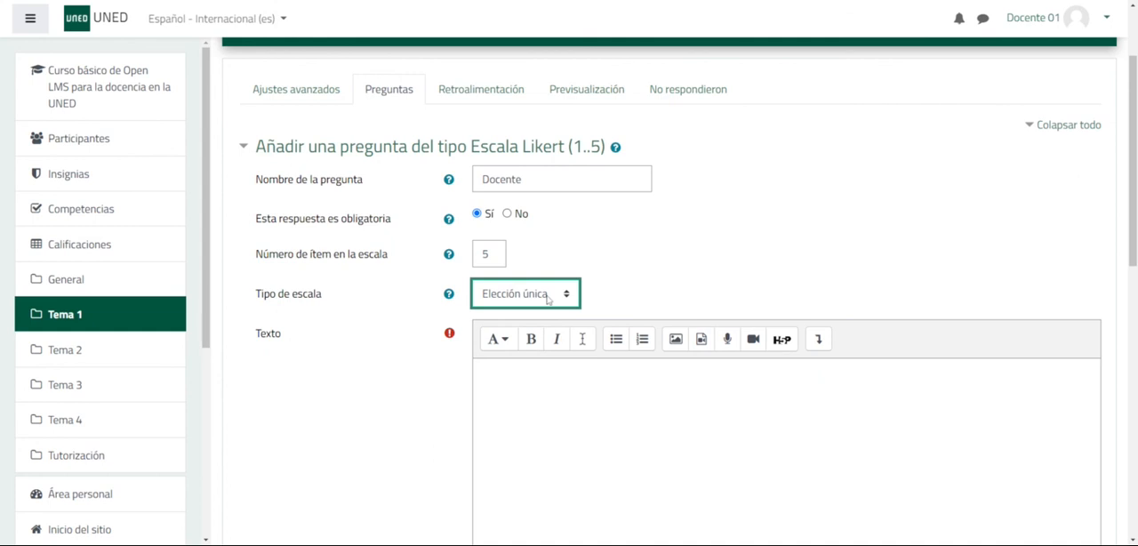
pyautogui.click(547, 300)
pyautogui.click(541, 313)
pyautogui.click(528, 315)
# - Paste the text "En relación con el o la docente del curso ¿en qué medida estás de acuerdo con las siguientes afirmaciones?"
pyautogui.click(516, 378)
pyautogui.write('En relación con el o la docente del curso ¿en qué medida estás de acuerdo con las siguientes afirmaciones?')
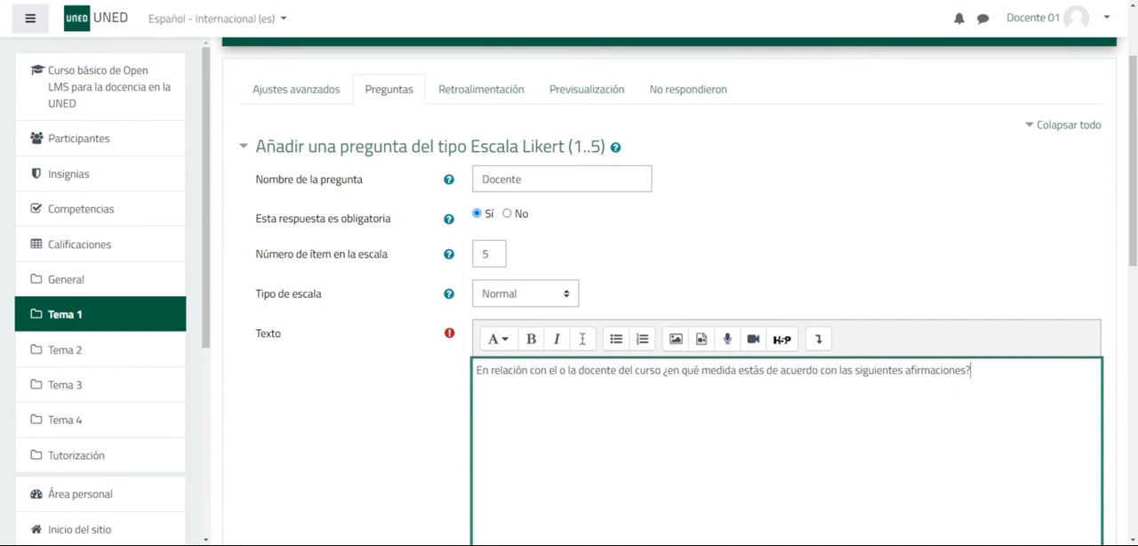
# - Enlarge the possible answers box and paste "Me avisa de las entregas", "Puedo contactar fácilmente" and "Las explicaciones son claras"
pyautogui.scroll(-4, 858, 457)
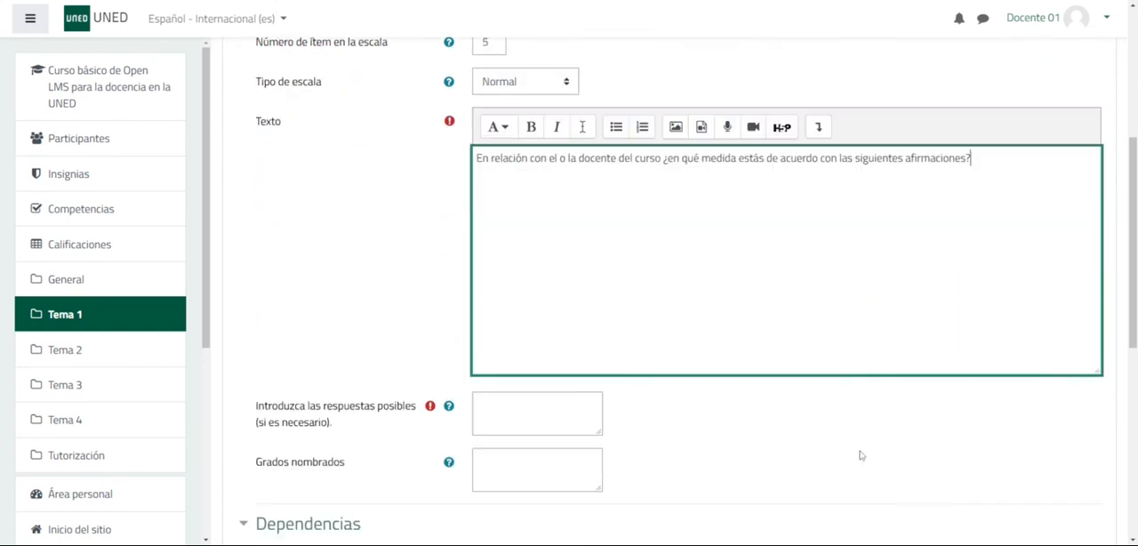
pyautogui.click(599, 331)
pyautogui.moveTo(599, 348); pyautogui.dragTo(765, 432)
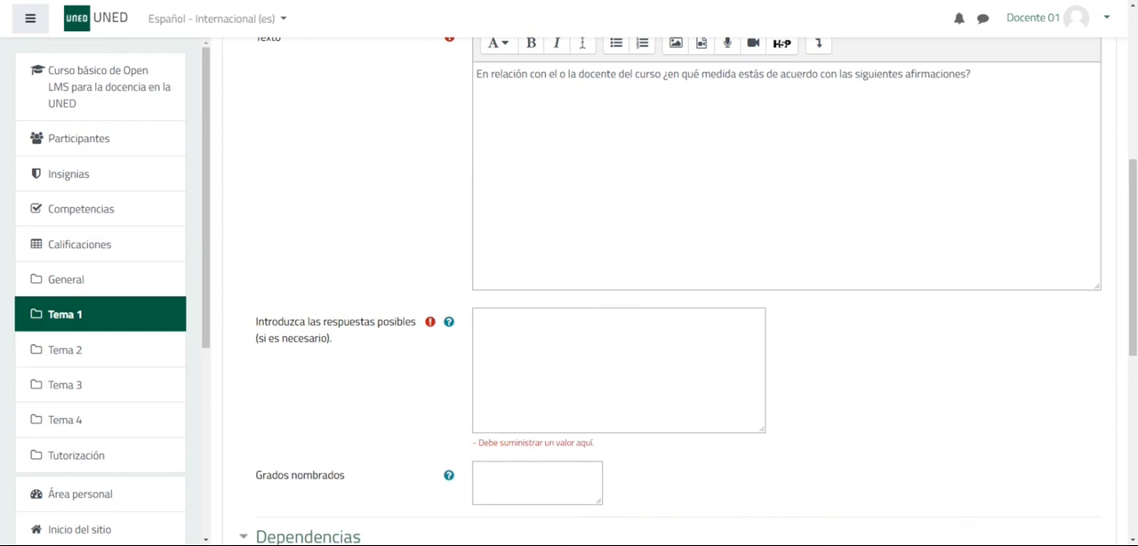
pyautogui.click(483, 322)
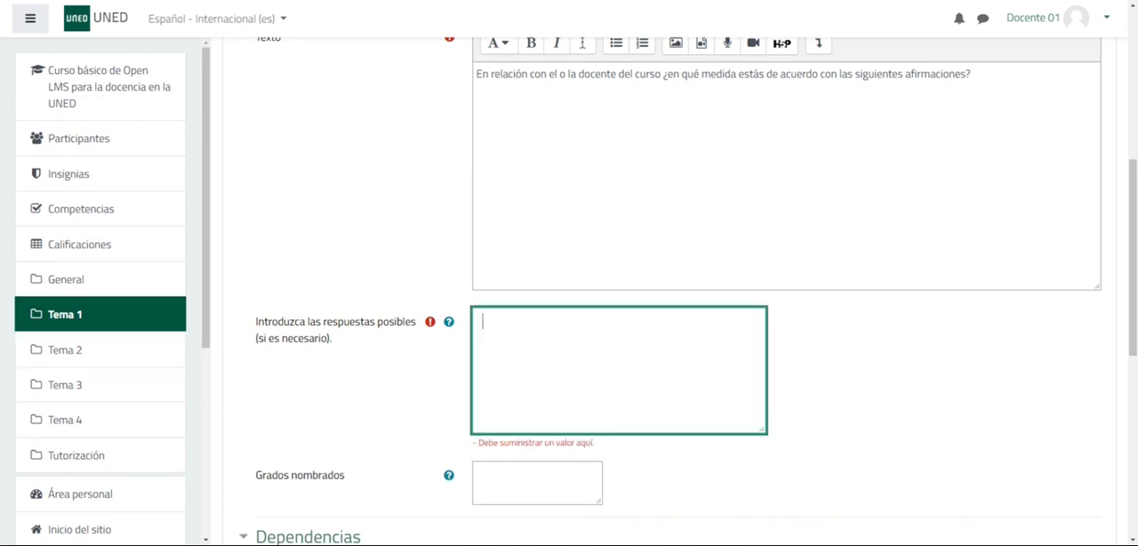
pyautogui.write('Me avisa de las entregas Puedo contactar fácilmente Las explicaciones son claras')
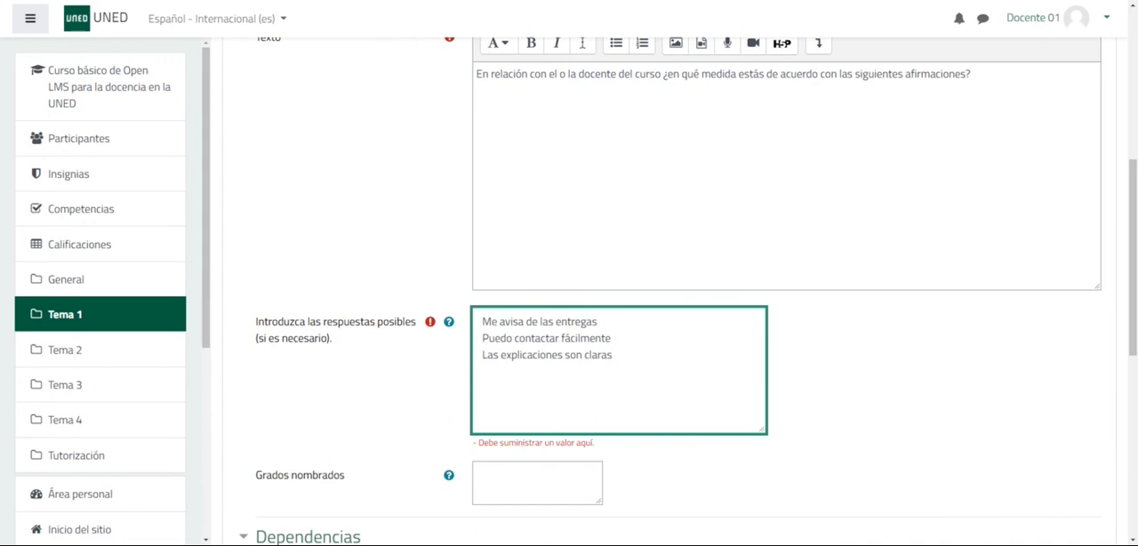
# - Leave Grados nombrados empty, collapse the Dependencias section and save the Docente question
pyautogui.press('Tab')
pyautogui.press('Tab')
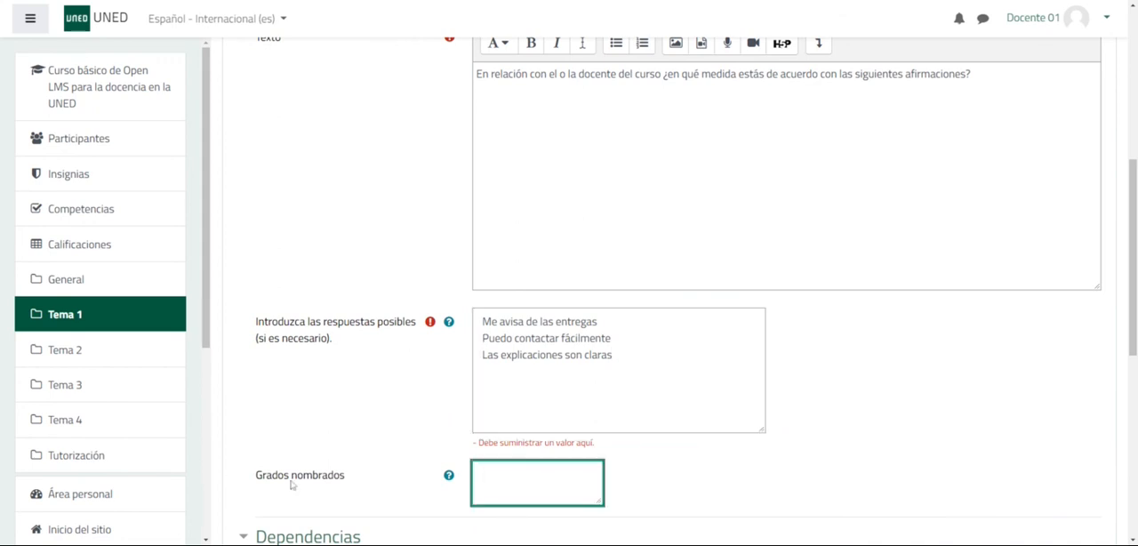
pyautogui.scroll(-1, 320, 477)
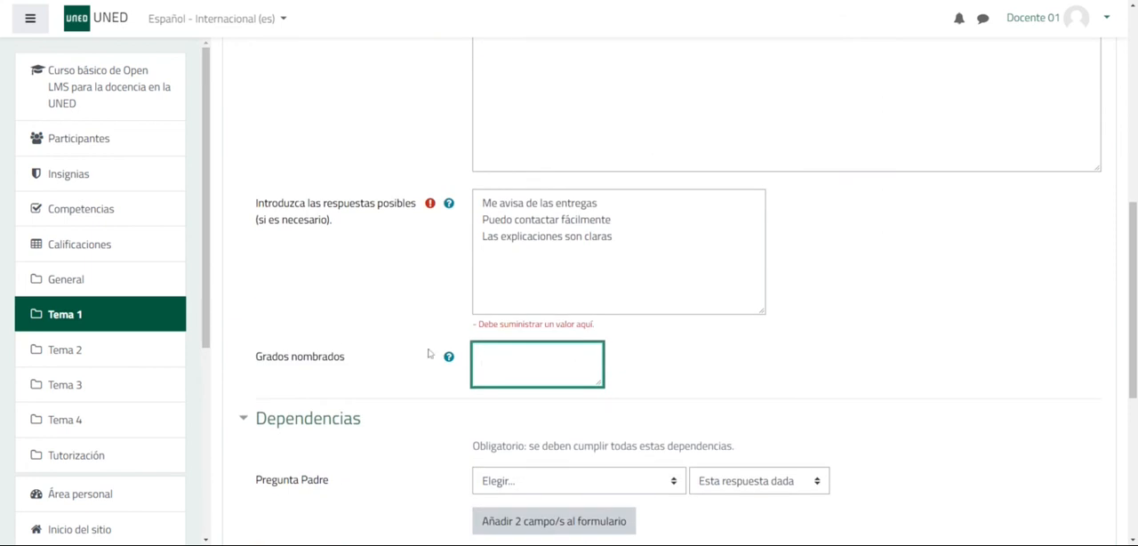
pyautogui.click(543, 544)
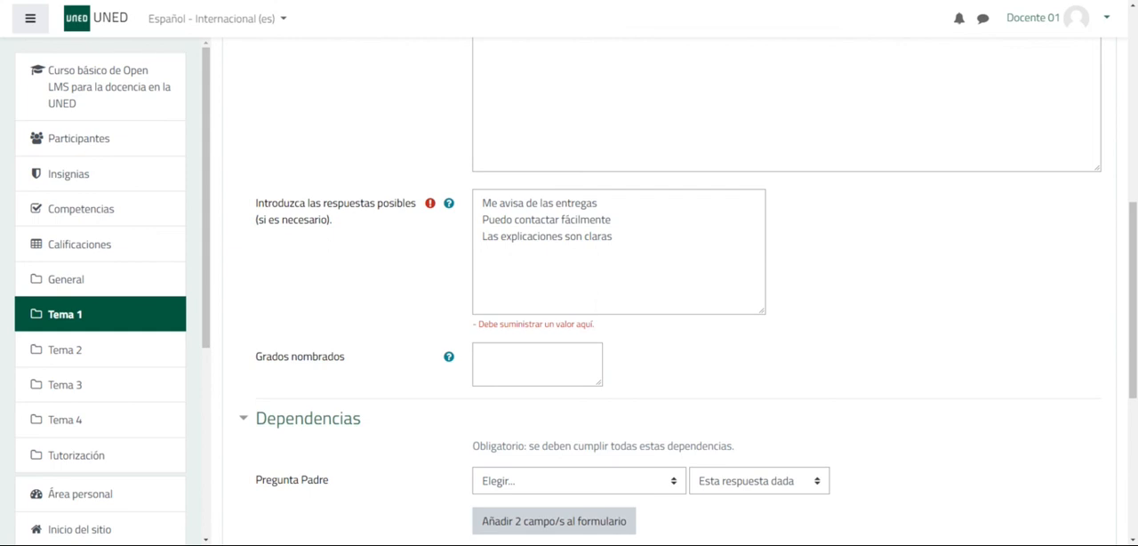
pyautogui.click(527, 360)
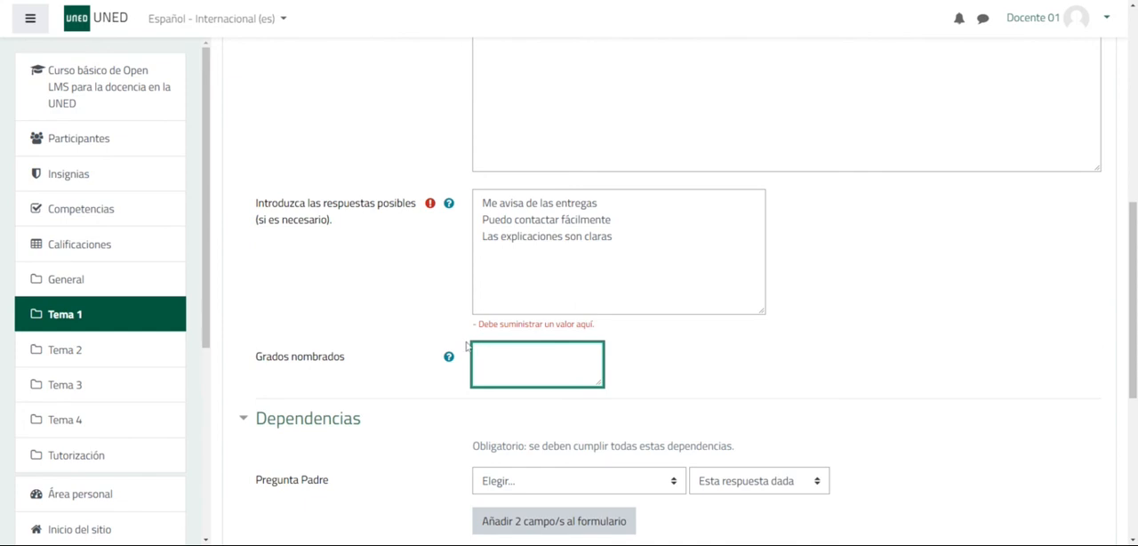
pyautogui.click(246, 418)
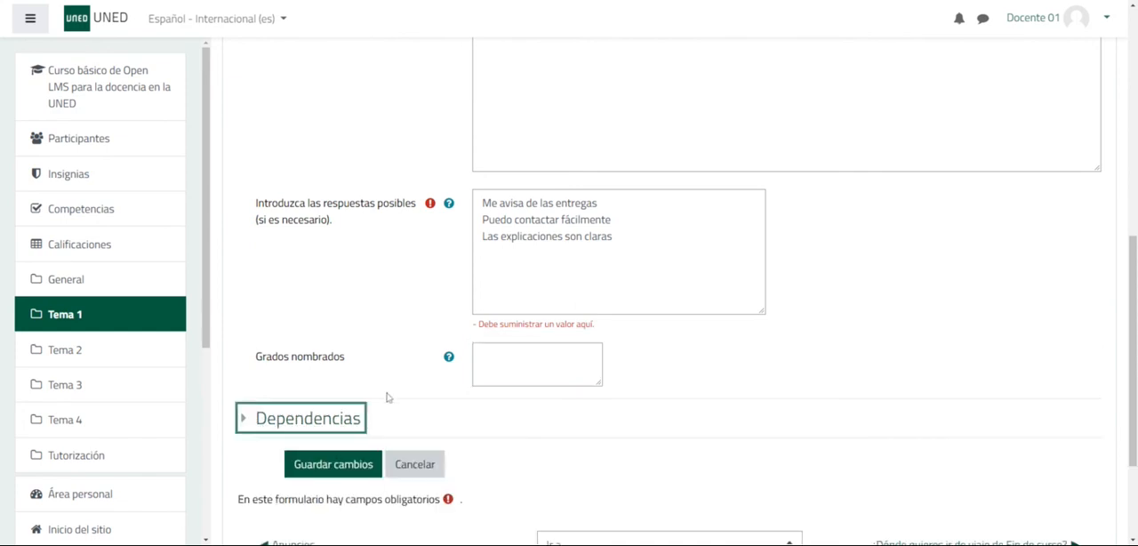
pyautogui.click(325, 464)
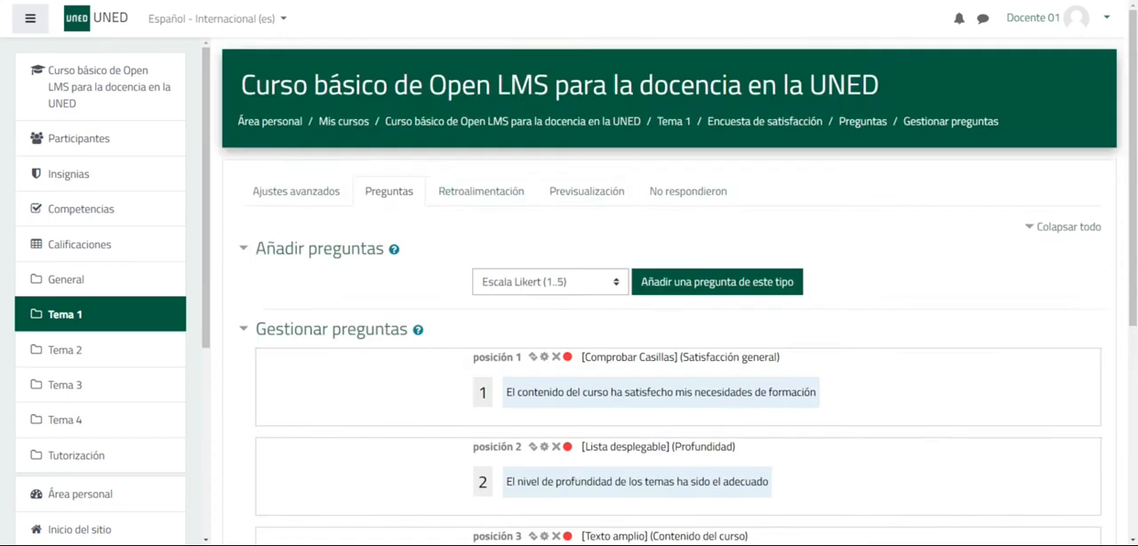
# - Open the Profundidad question for editing and set its mandatory answer option to No
pyautogui.scroll(-4, 574, 468)
pyautogui.scroll(2, 573, 468)
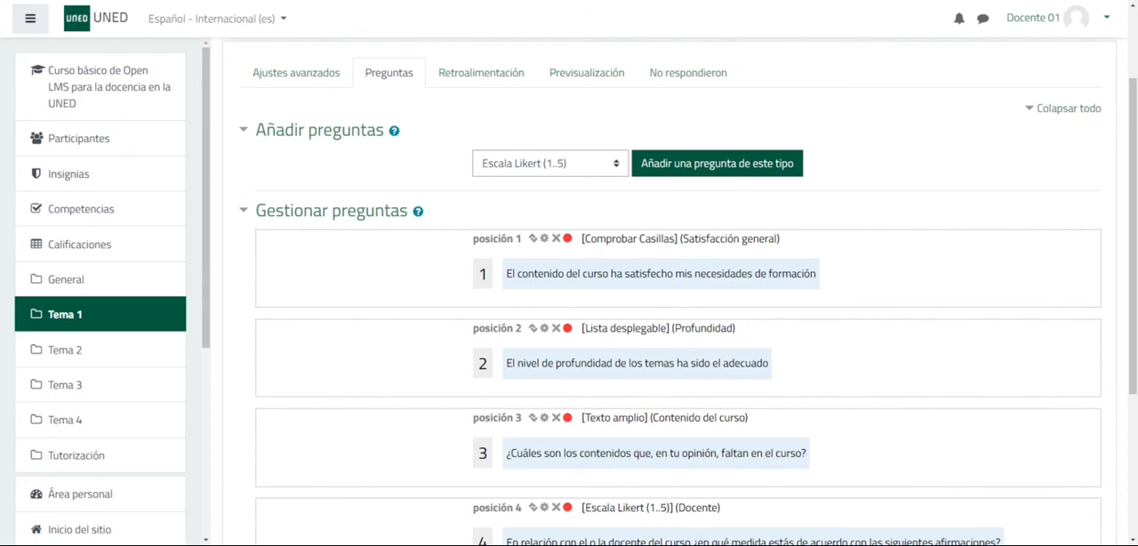
pyautogui.click(544, 328)
pyautogui.click(507, 308)
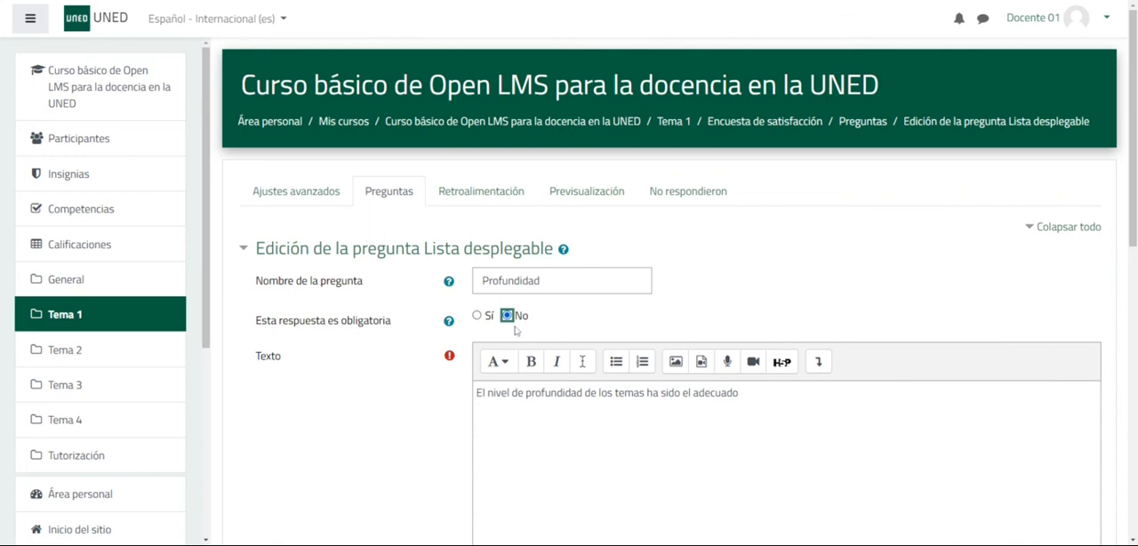
# - Save the changes to the Profundidad question and review the resulting list of survey questions
pyautogui.scroll(-10, 402, 387)
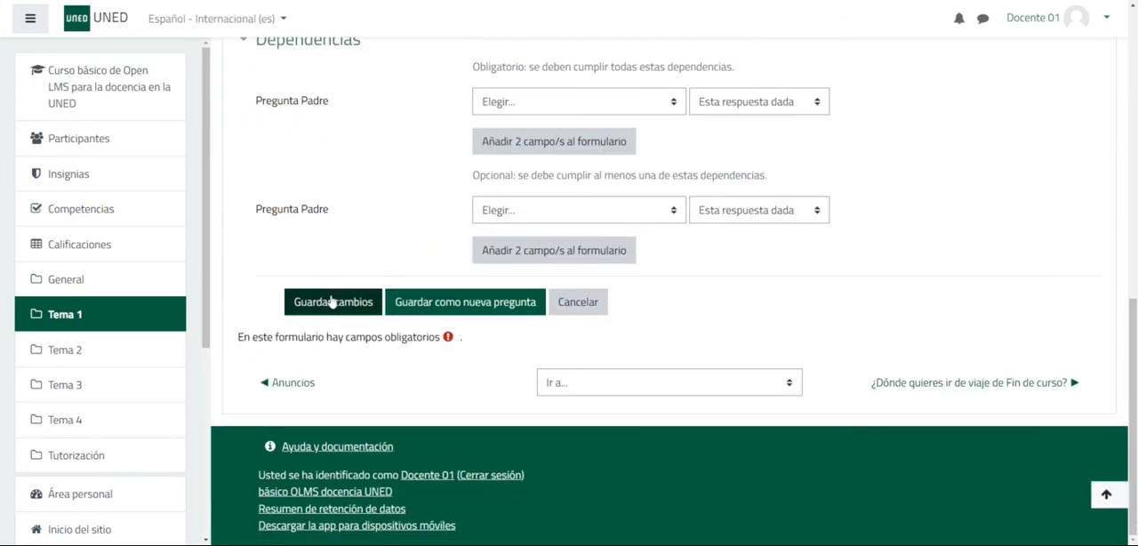
pyautogui.click(332, 302)
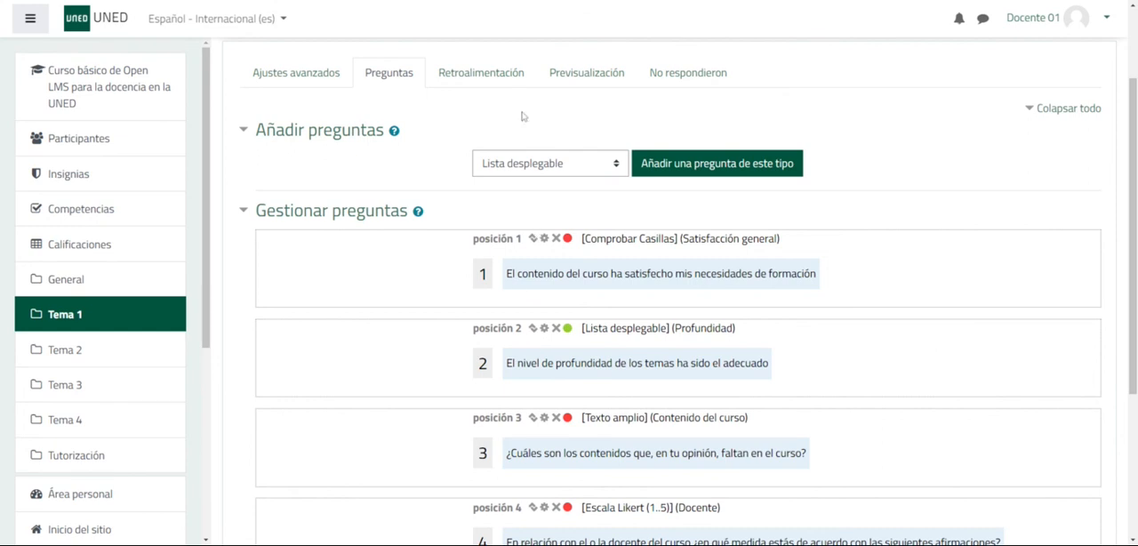
pyautogui.scroll(-3, 604, 293)
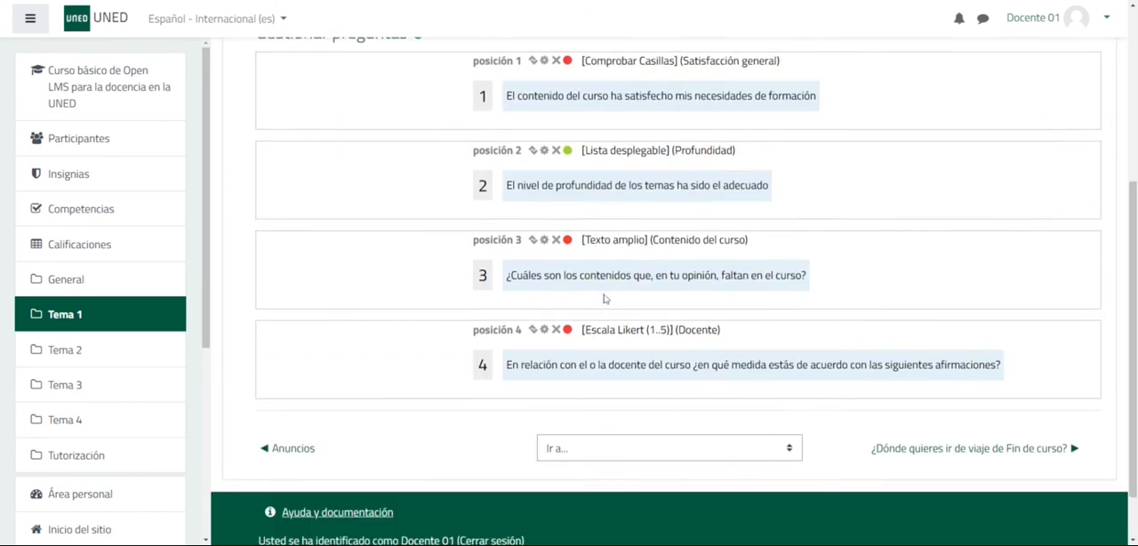
pyautogui.scroll(4, 604, 292)
pyautogui.scroll(1, 616, 295)
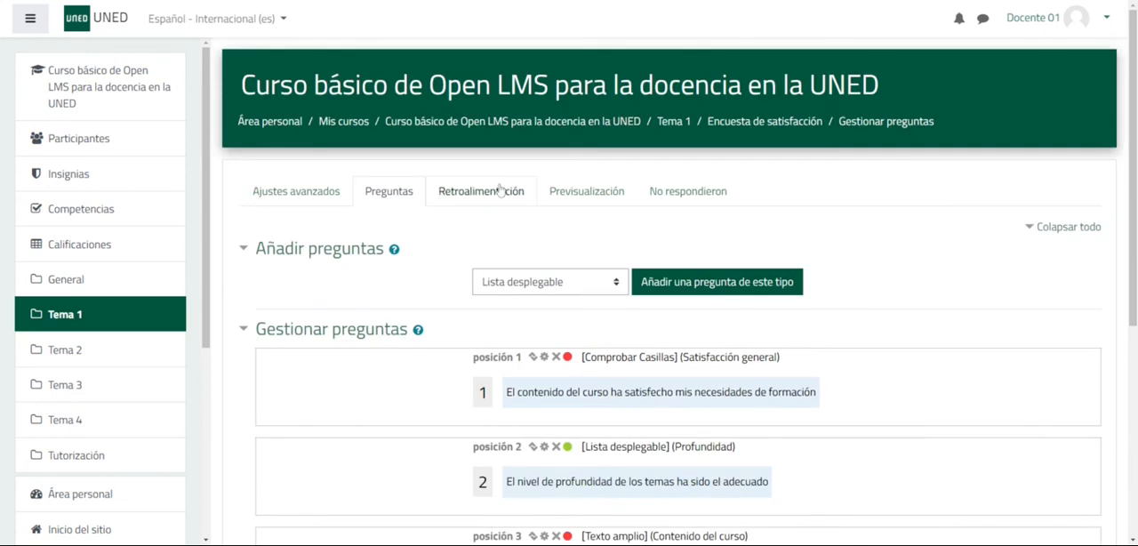
# - Preview the survey and try out several checkboxes in question 1, leaving only "(5) Totalmente" selected
pyautogui.click(587, 195)
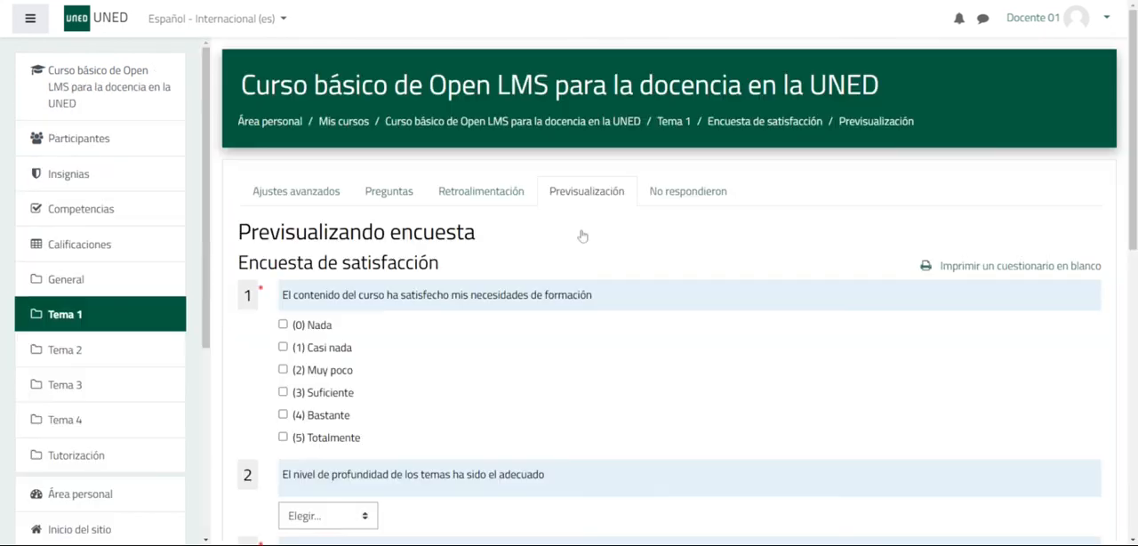
pyautogui.scroll(-1, 389, 492)
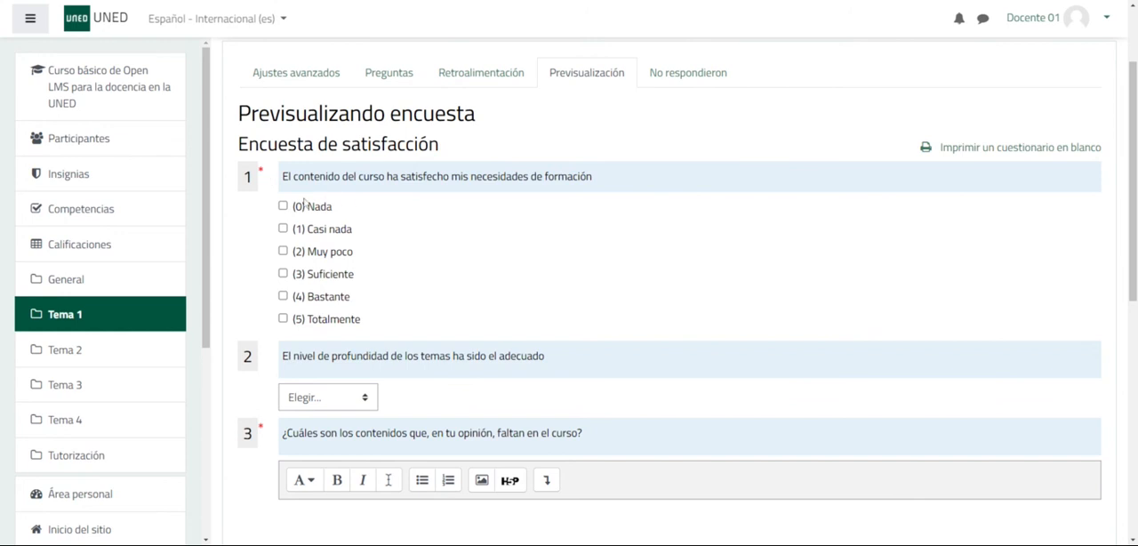
pyautogui.click(282, 205)
pyautogui.click(283, 228)
pyautogui.click(283, 251)
pyautogui.click(282, 228)
pyautogui.click(282, 205)
pyautogui.scroll(-2, 537, 268)
pyautogui.click(283, 200)
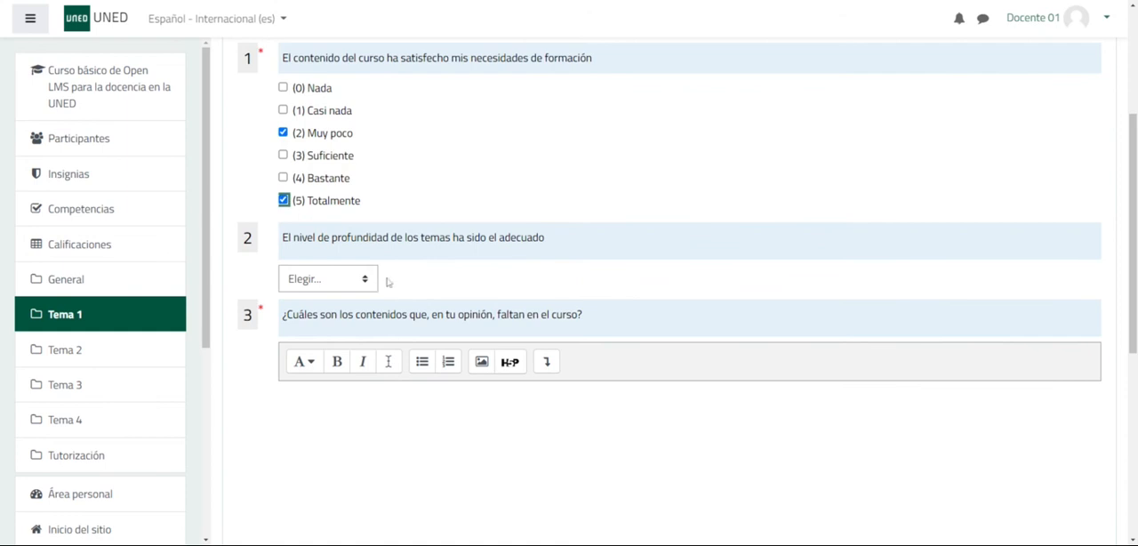
pyautogui.click(283, 132)
# - Answer question 2 of the preview with "(4) Bastante" and enter the sample text "sdsgsdfs" for question 3
pyautogui.click(366, 281)
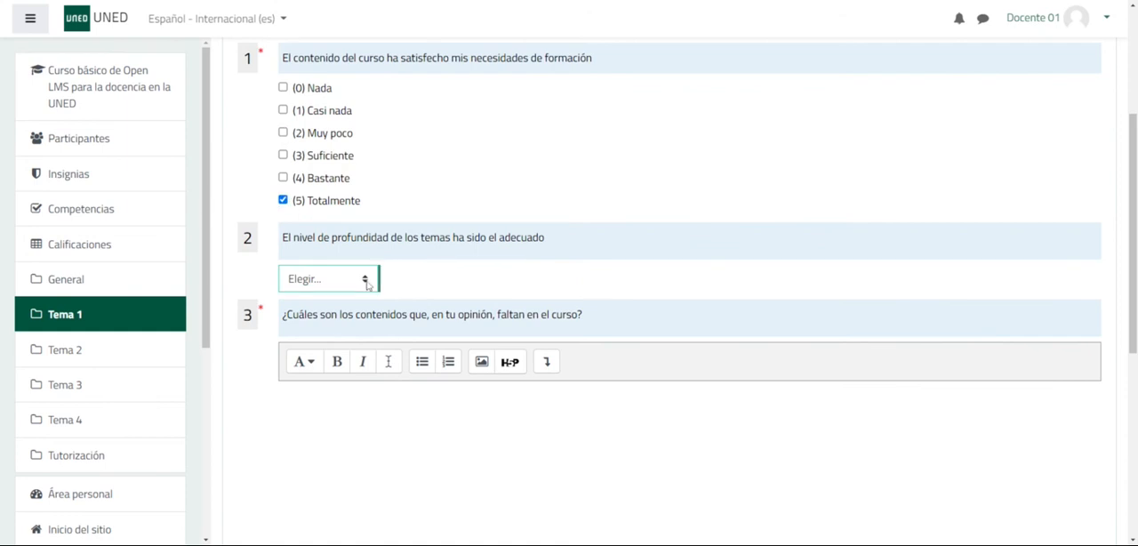
pyautogui.click(336, 377)
pyautogui.scroll(-3, 523, 255)
pyautogui.click(523, 257)
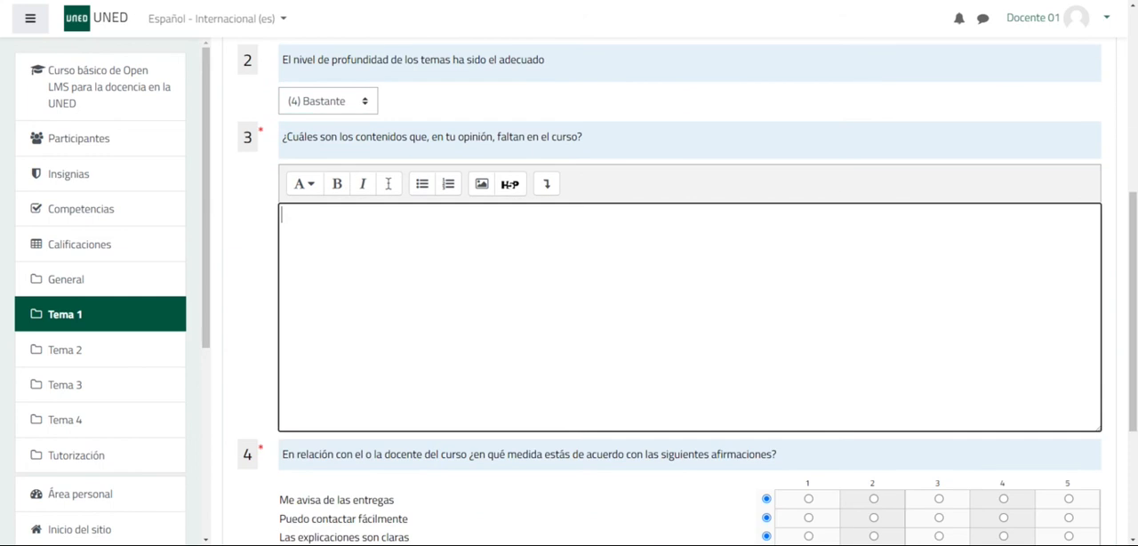
pyautogui.write('sdsgsdfs')
# - In question 4, rate "Me avisa de las entregas" 2, "Las explicaciones son claras" 4 and "Puedo contactar fácilmente" 5
pyautogui.scroll(-4, 675, 293)
pyautogui.click(873, 262)
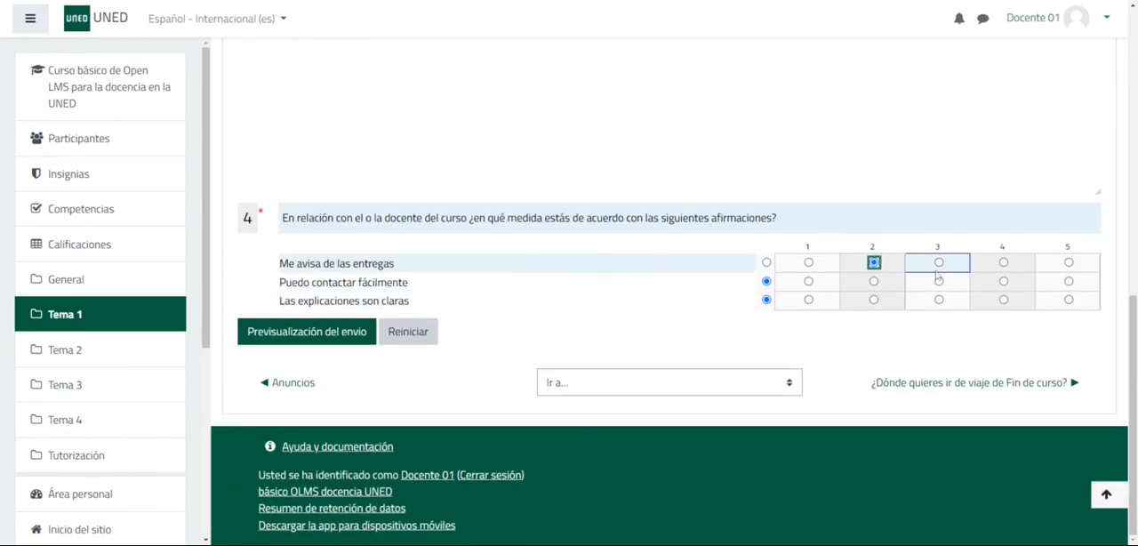
pyautogui.click(1003, 300)
pyautogui.click(1069, 281)
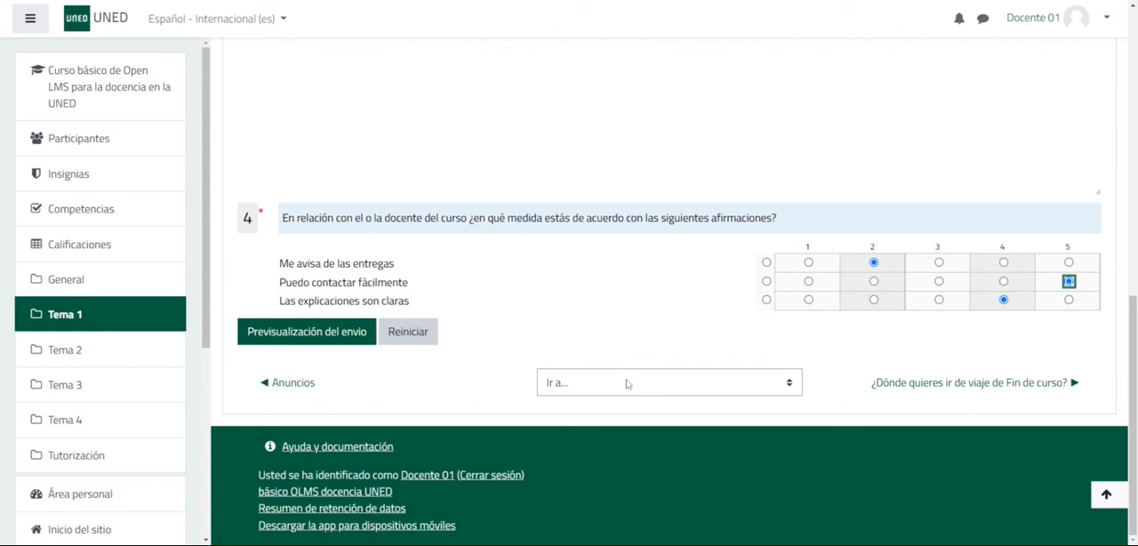